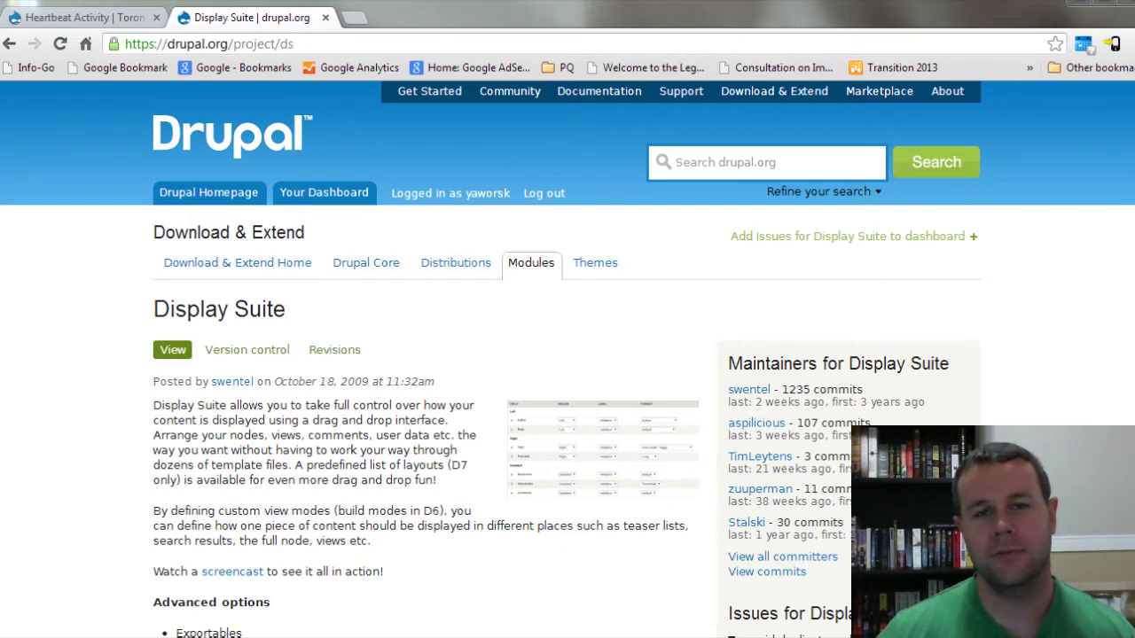
# - Switch to the Heartbeat Activity tab and highlight the first activity message line and the page heading
pyautogui.click(85, 18)
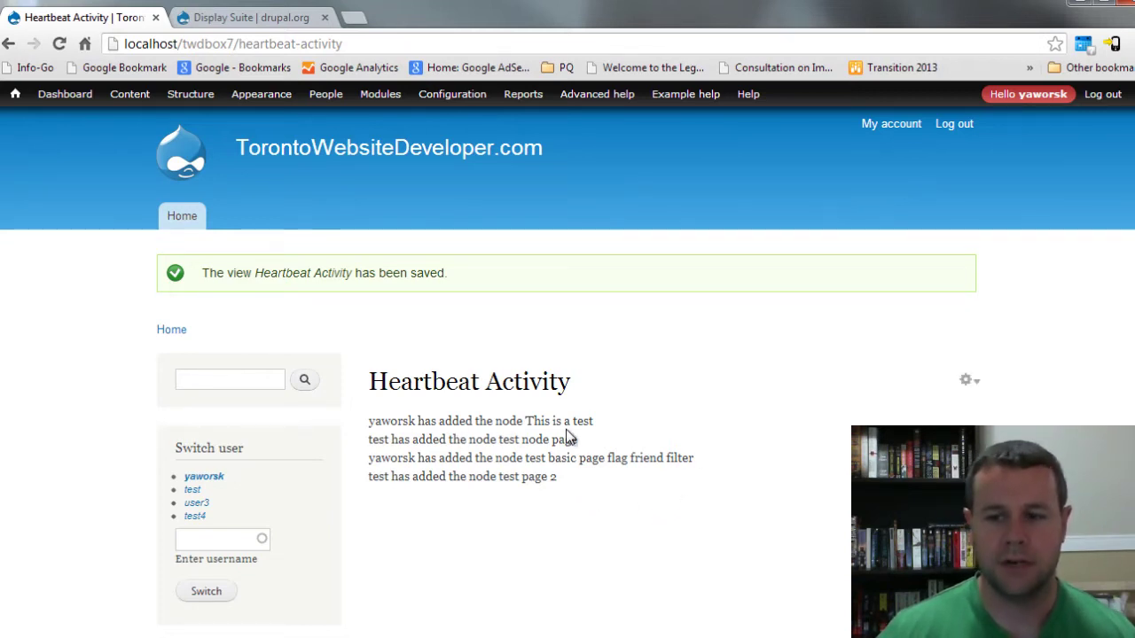
pyautogui.moveTo(371, 424); pyautogui.dragTo(562, 424)
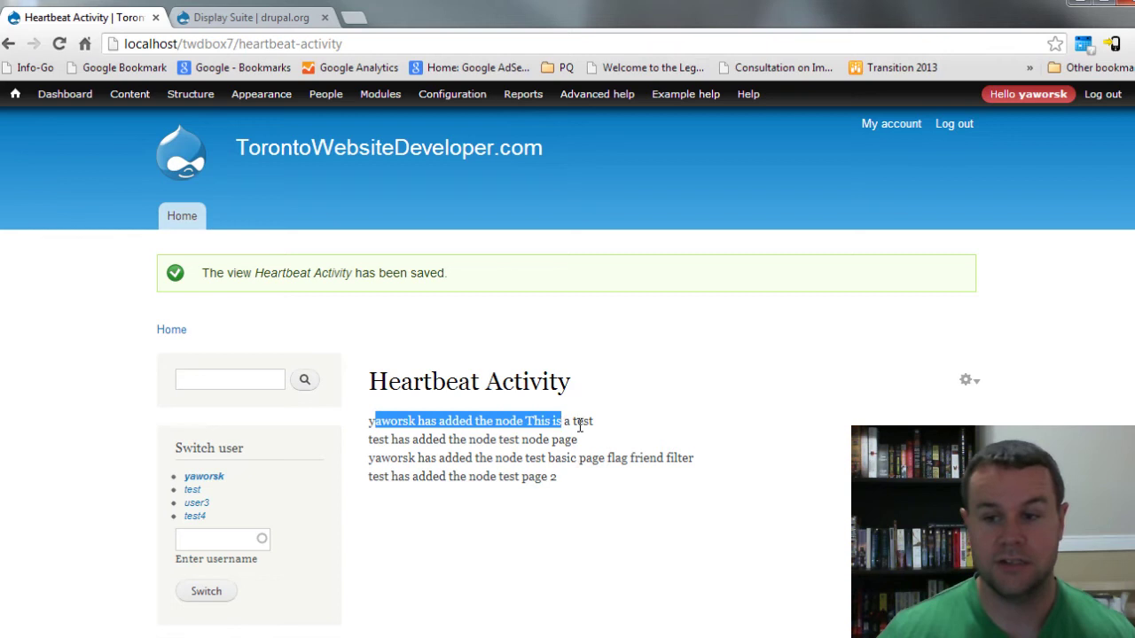
pyautogui.click(595, 424)
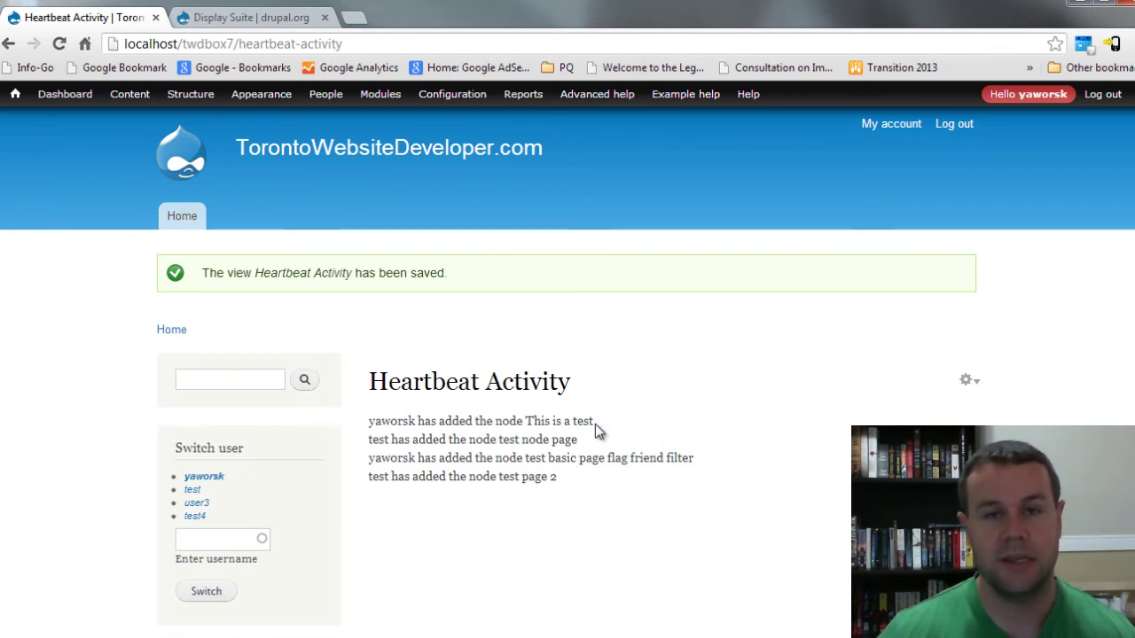
pyautogui.moveTo(595, 424)
pyautogui.mouseDown()
pyautogui.moveTo(377, 424)
pyautogui.moveTo(599, 432)
pyautogui.mouseUp()
pyautogui.click(372, 424)
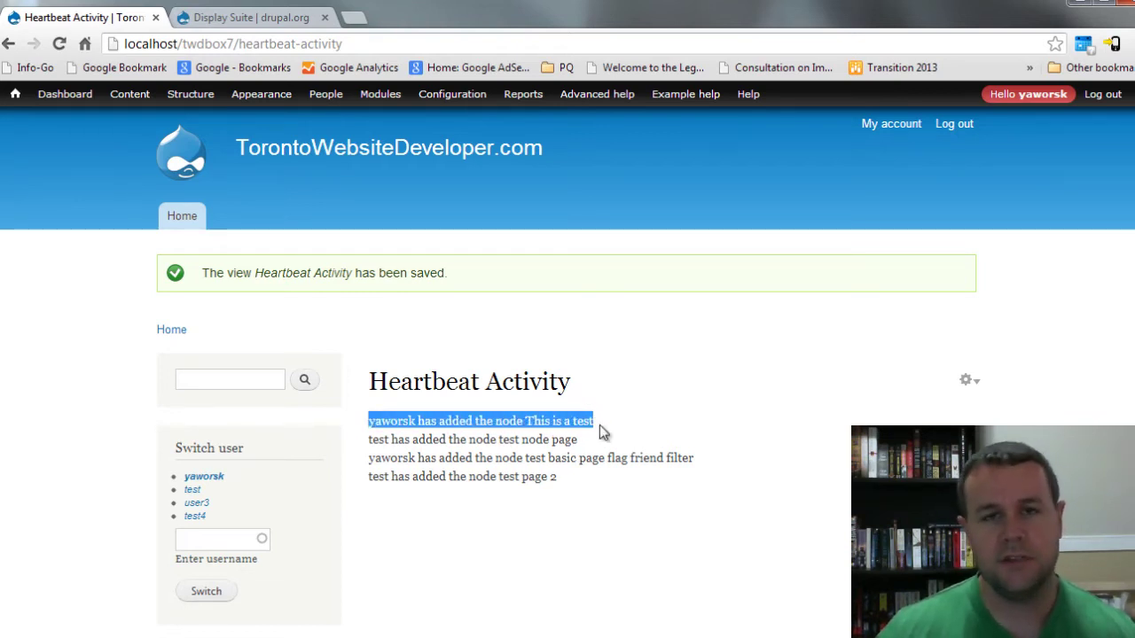
pyautogui.click(581, 522)
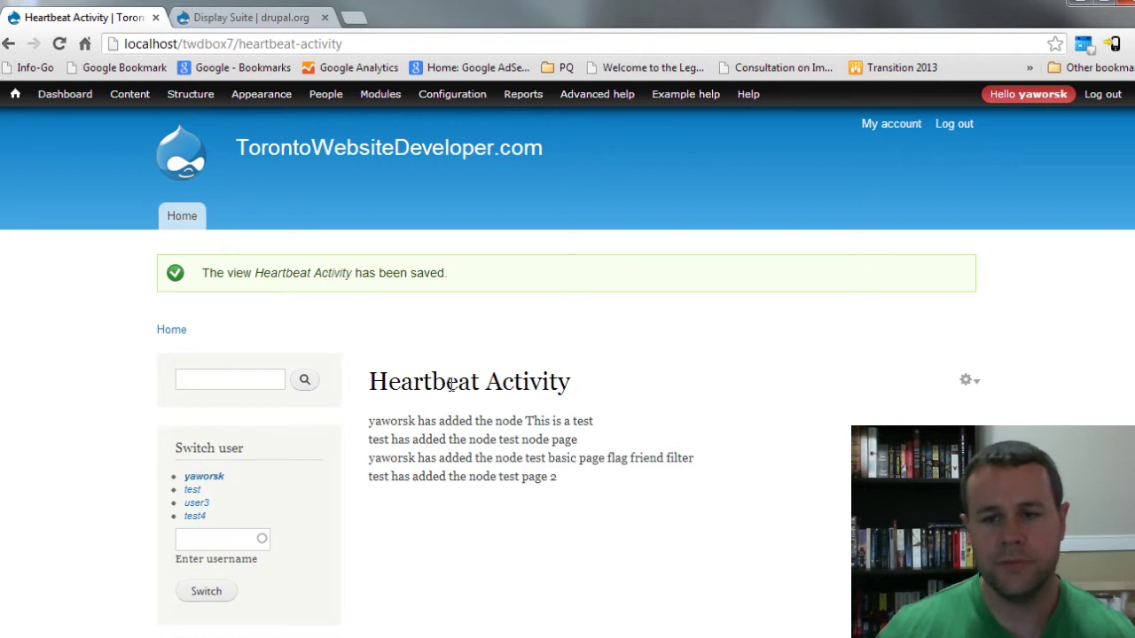
pyautogui.moveTo(410, 383); pyautogui.dragTo(562, 380)
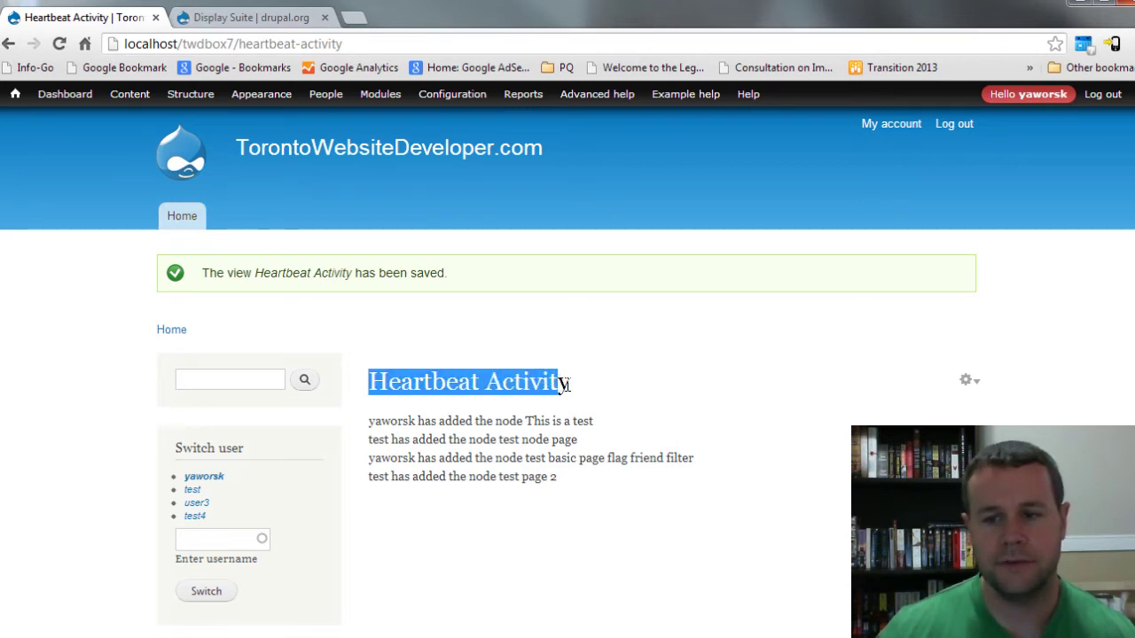
pyautogui.click(578, 394)
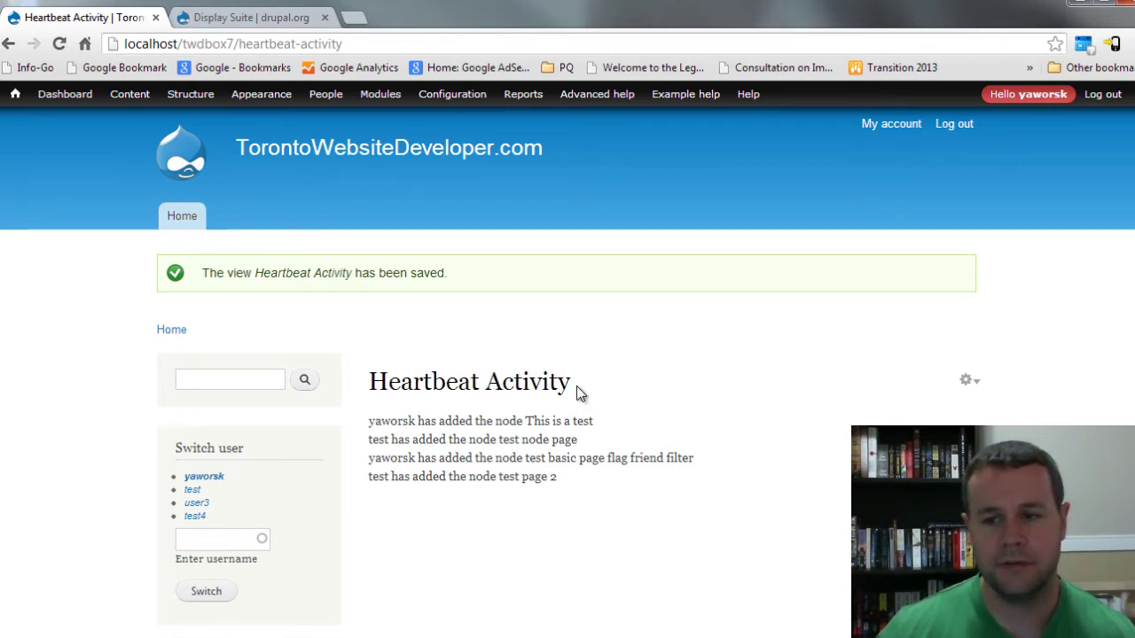
pyautogui.click(228, 19)
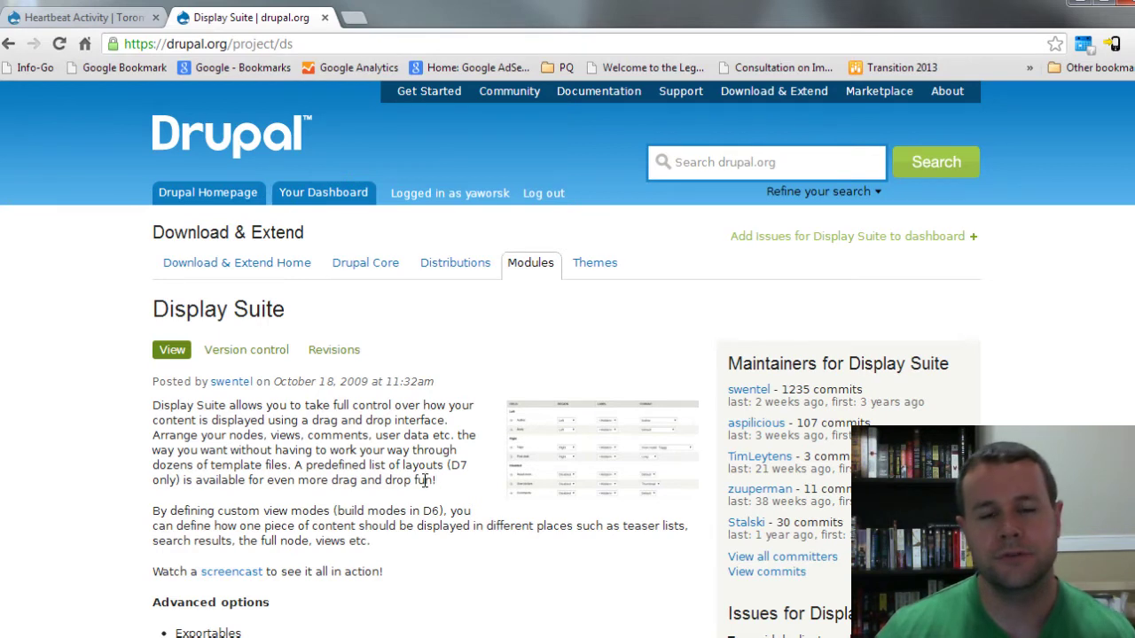
pyautogui.scroll(-1, 478, 490)
pyautogui.scroll(-1, 483, 491)
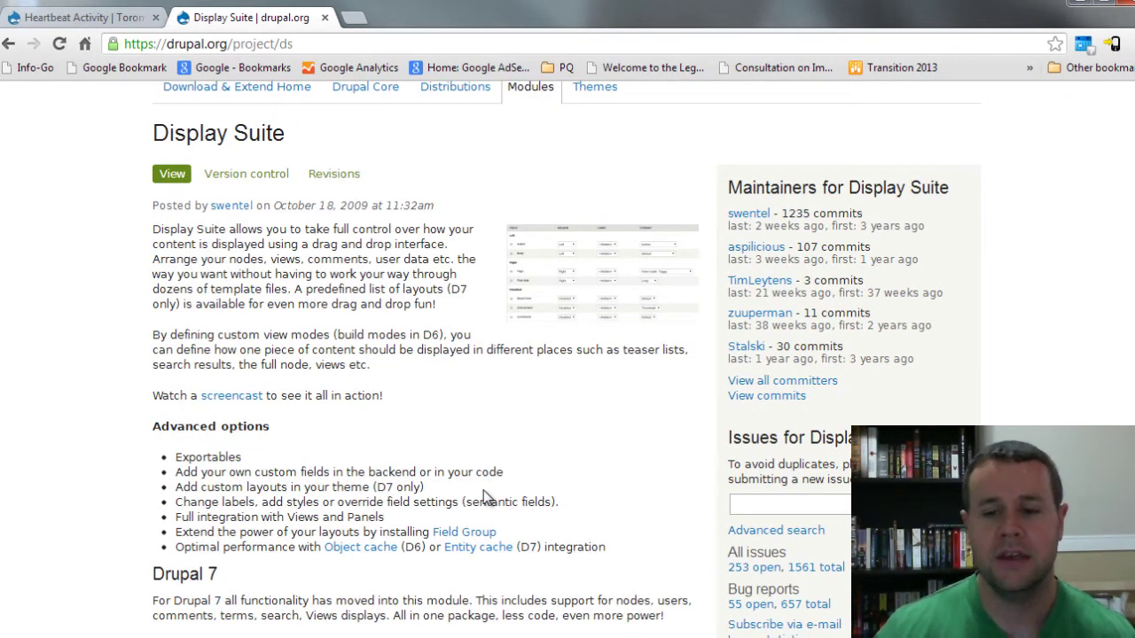
pyautogui.scroll(-1, 483, 490)
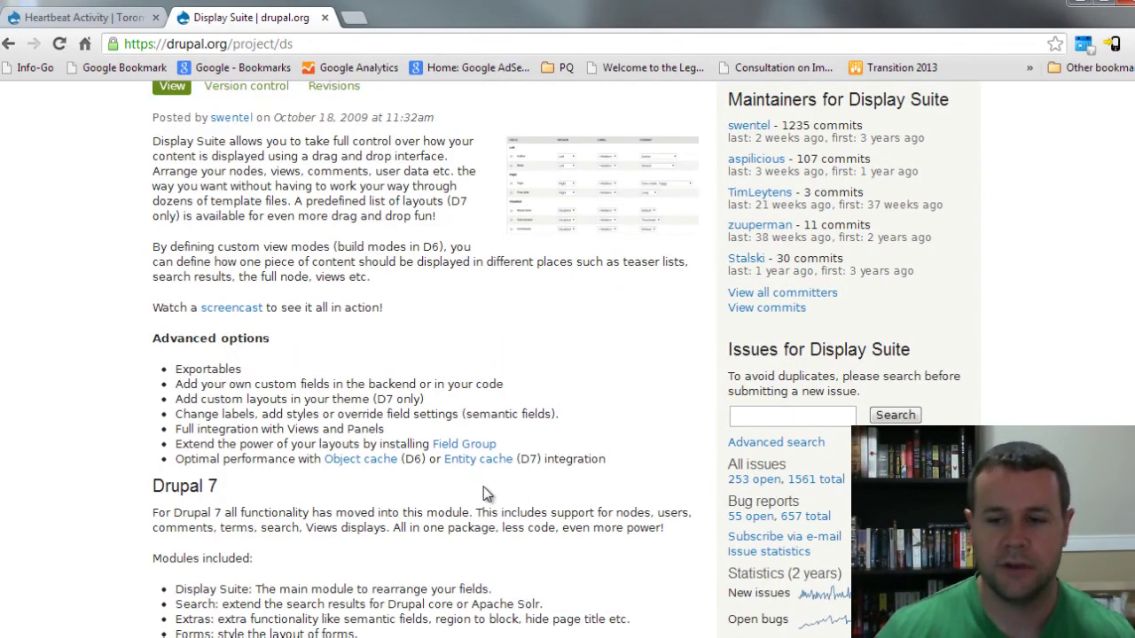
pyautogui.scroll(-14, 483, 487)
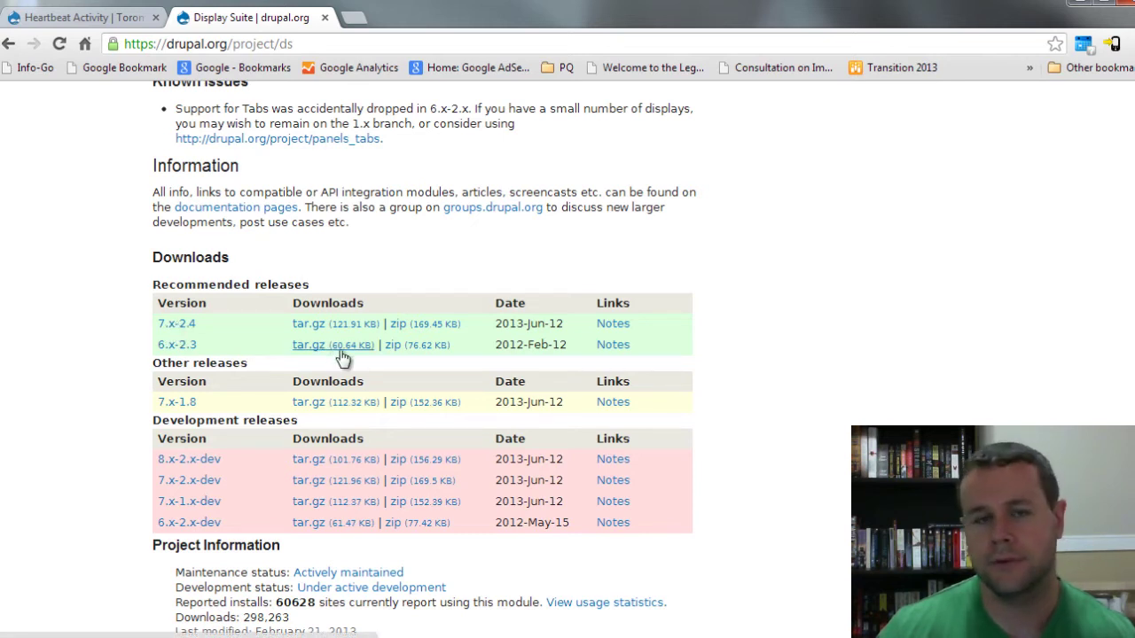
pyautogui.scroll(5, 293, 230)
# - Install Display Suite from the pasted ds-7.x-2.4 tar.gz URL via Install new module
pyautogui.click(99, 18)
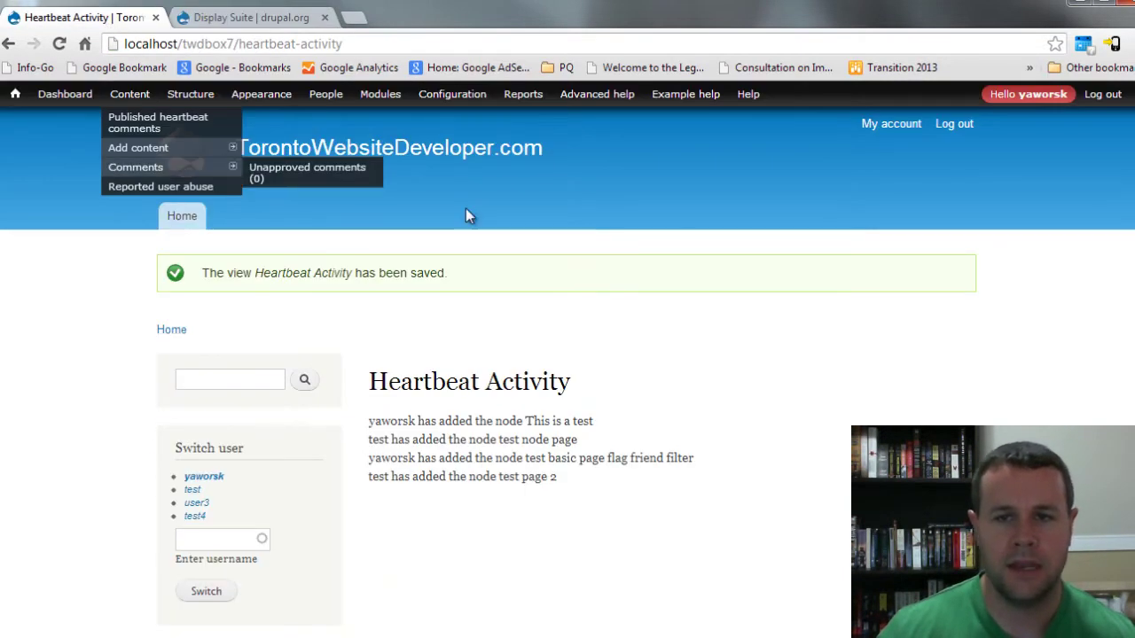
pyautogui.moveTo(383, 99)
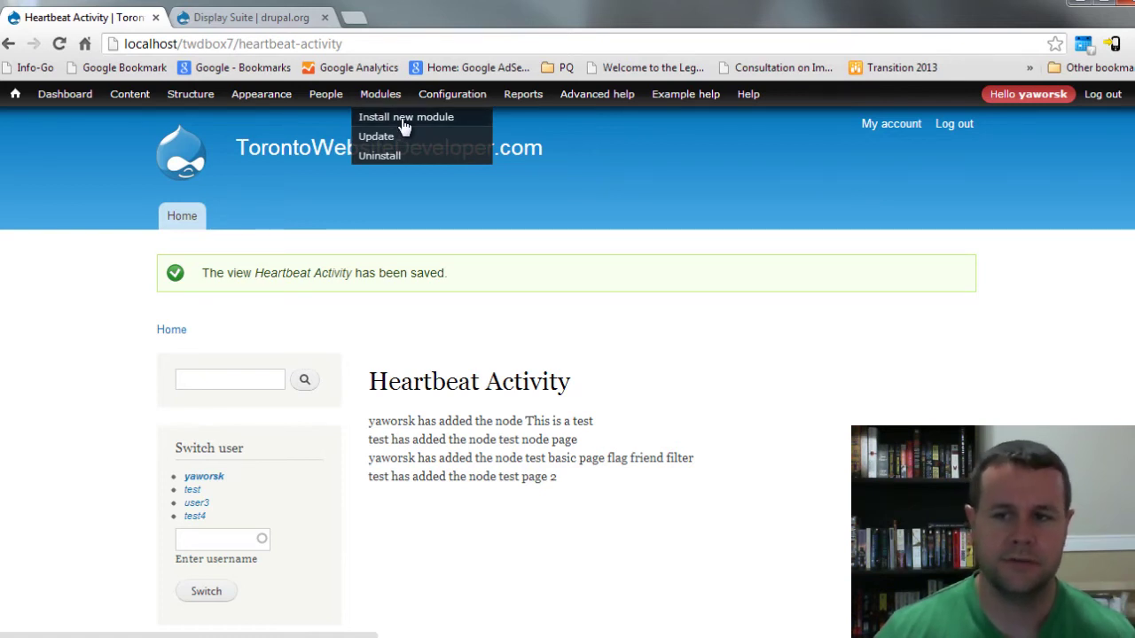
pyautogui.click(403, 118)
pyautogui.rightClick(148, 269)
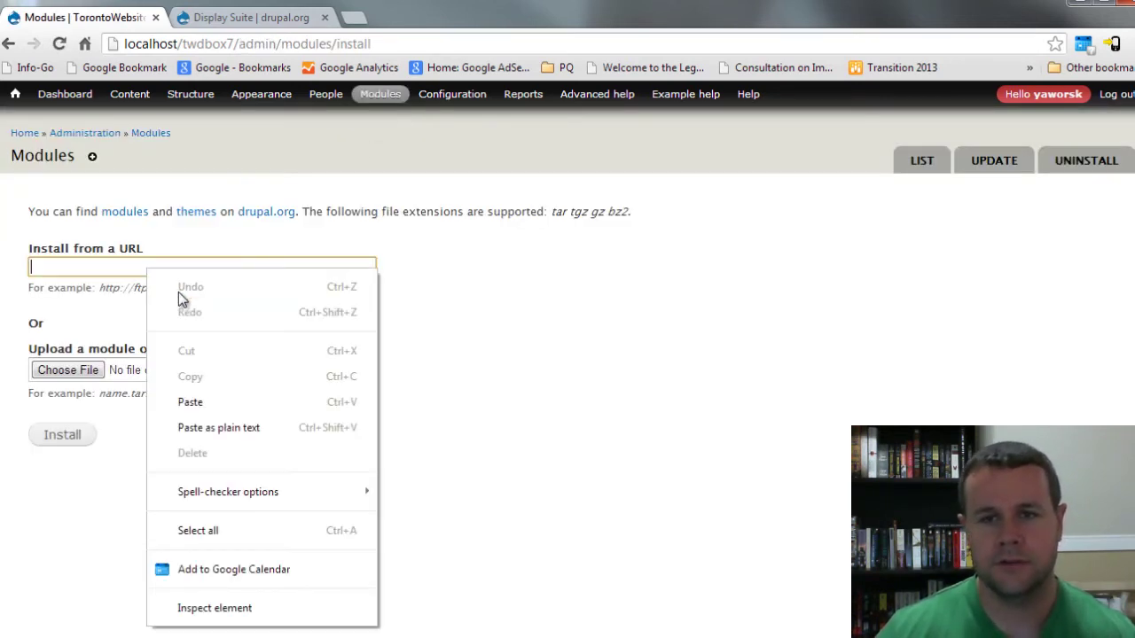
pyautogui.click(210, 403)
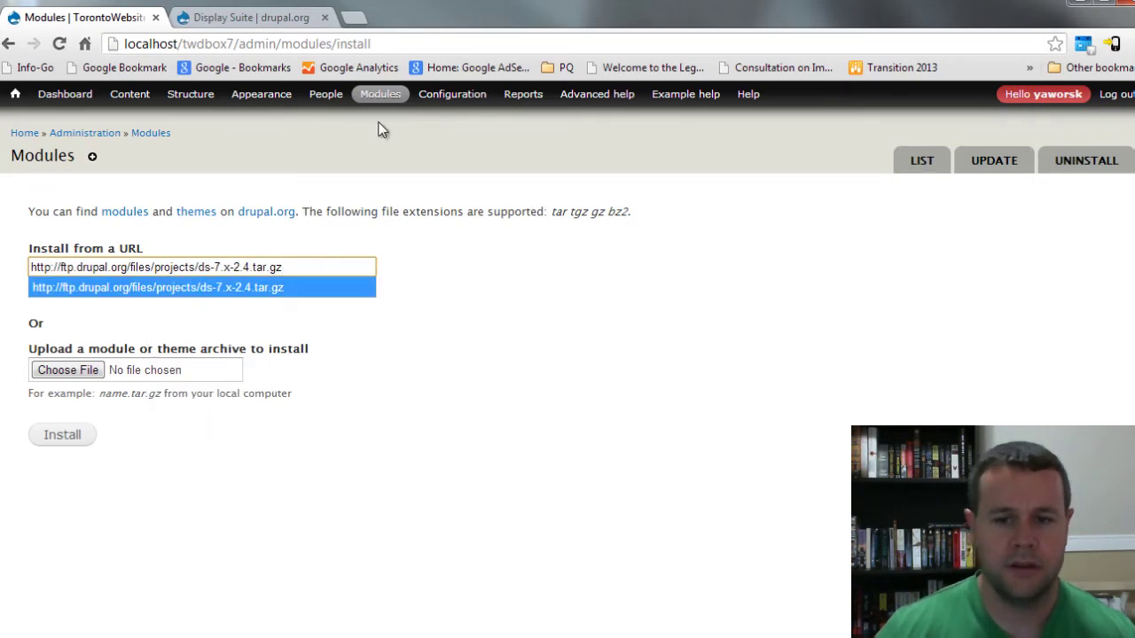
pyautogui.click(381, 99)
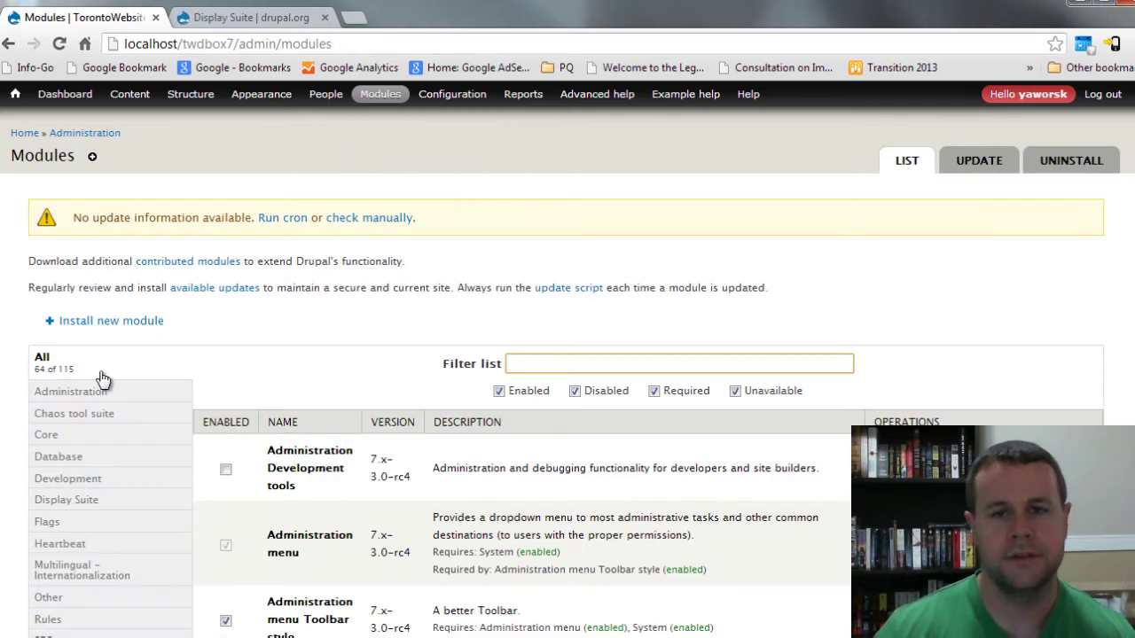
# - Filter the module list to Display Suite, showing Display Suite and Display Suite UI enabled
pyautogui.click(80, 501)
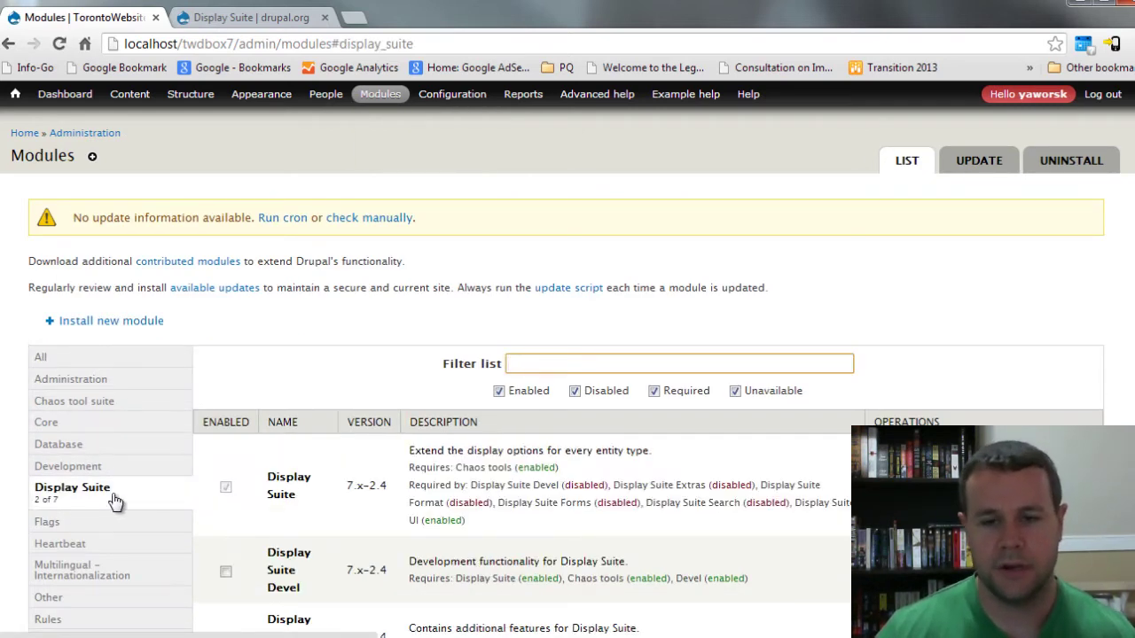
pyautogui.scroll(-1, 404, 468)
pyautogui.scroll(-2, 406, 467)
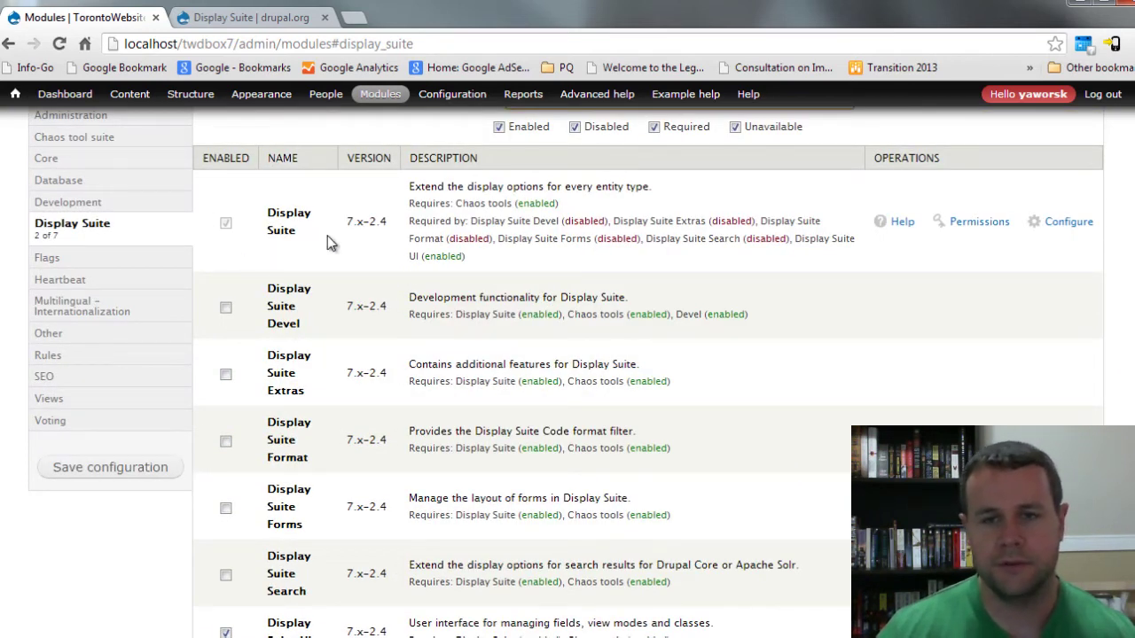
pyautogui.scroll(-1, 353, 507)
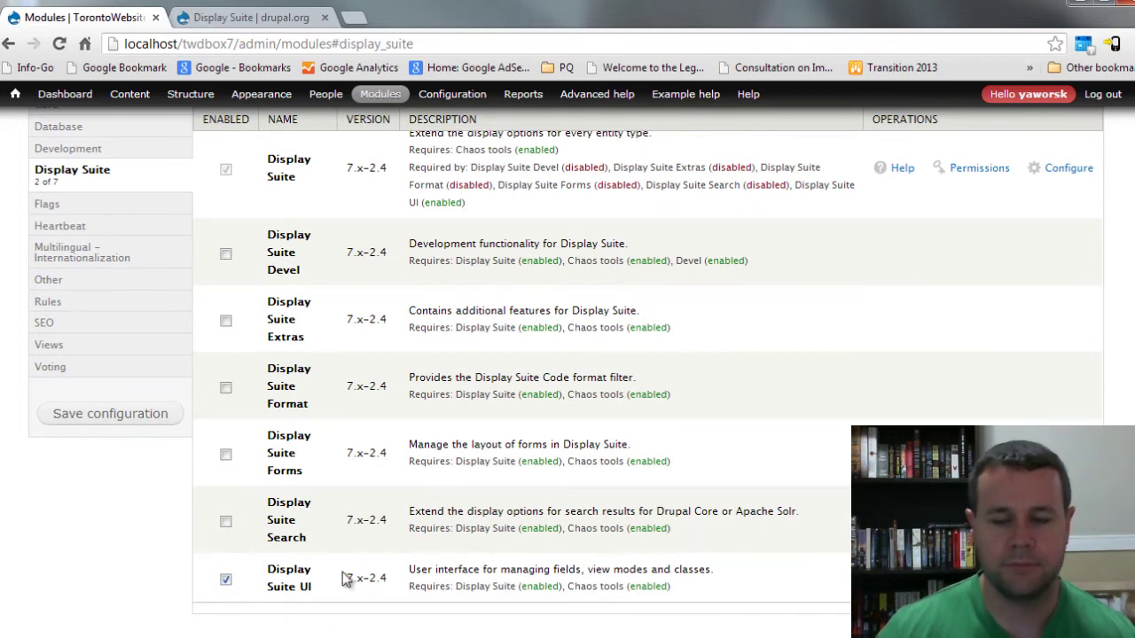
pyautogui.scroll(4, 422, 583)
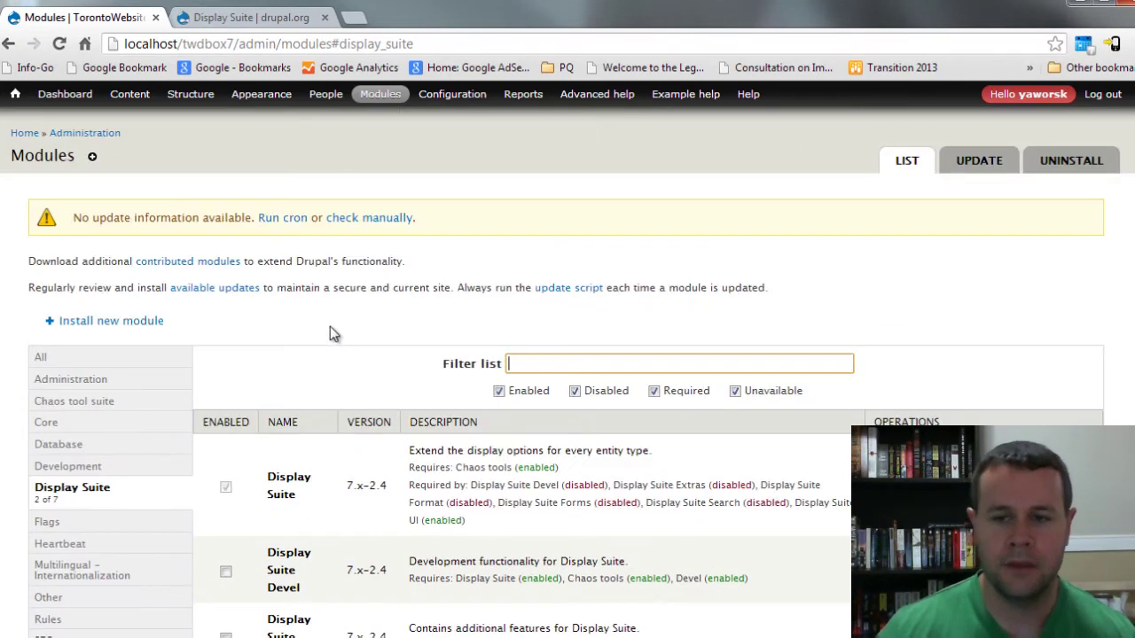
# - Go to the Heartbeat templates list and edit the 'Node is added' template
pyautogui.moveTo(194, 100)
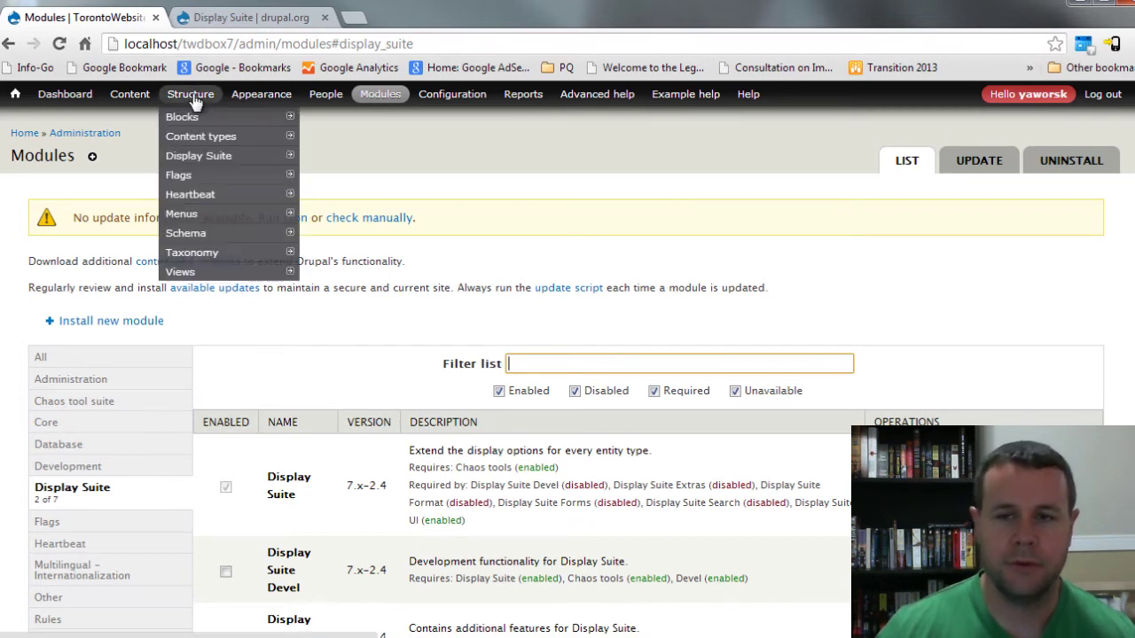
pyautogui.moveTo(188, 199)
pyautogui.moveTo(340, 221)
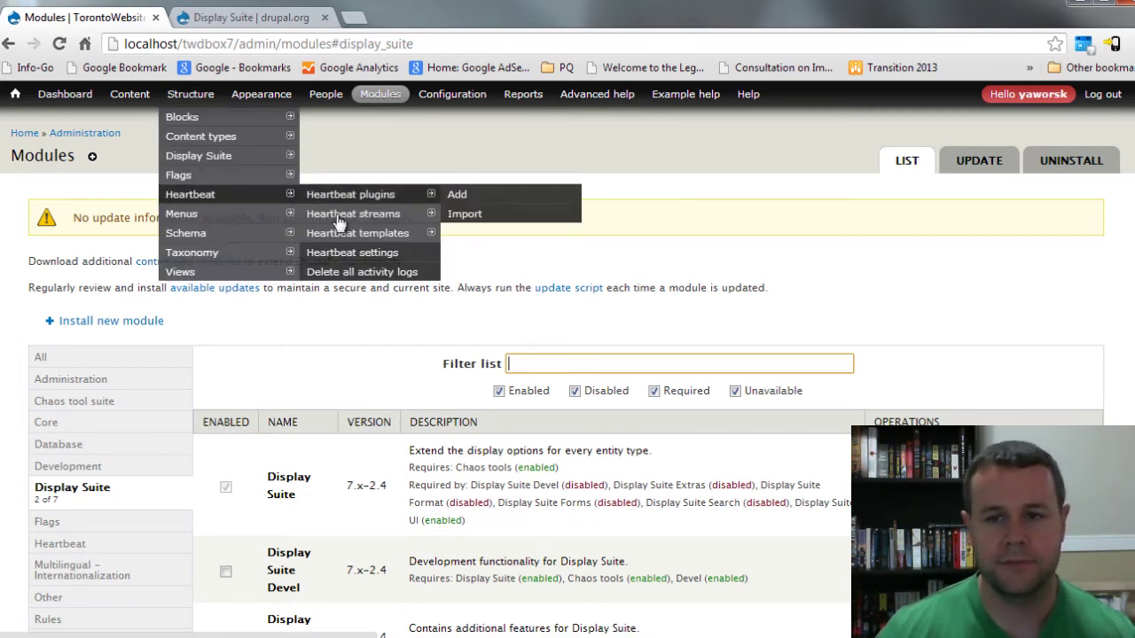
pyautogui.click(340, 232)
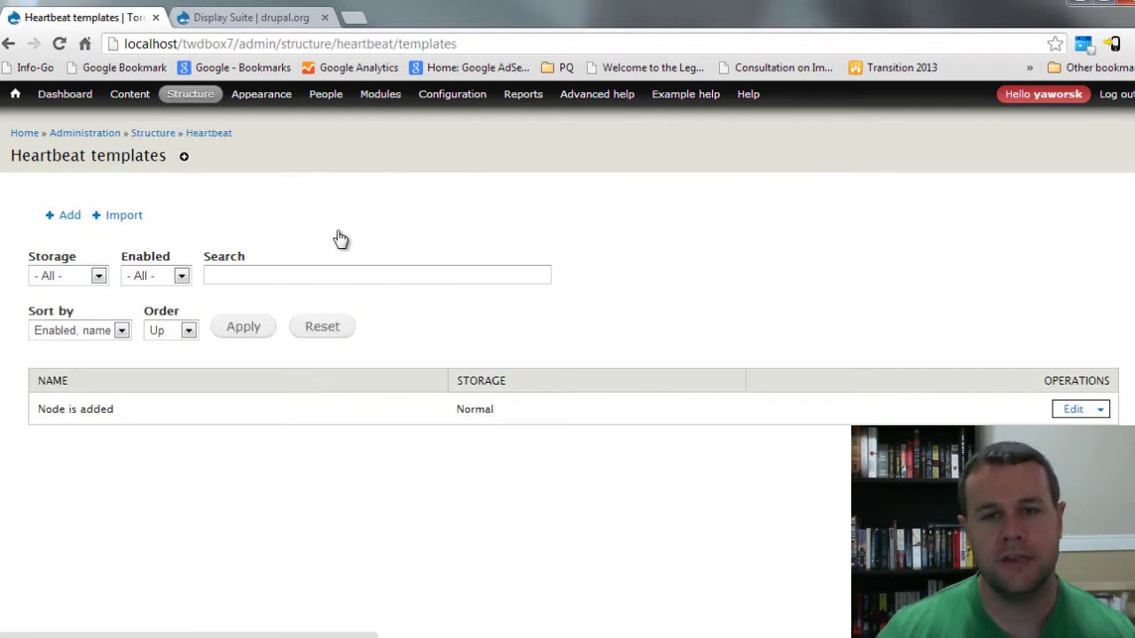
pyautogui.click(1074, 411)
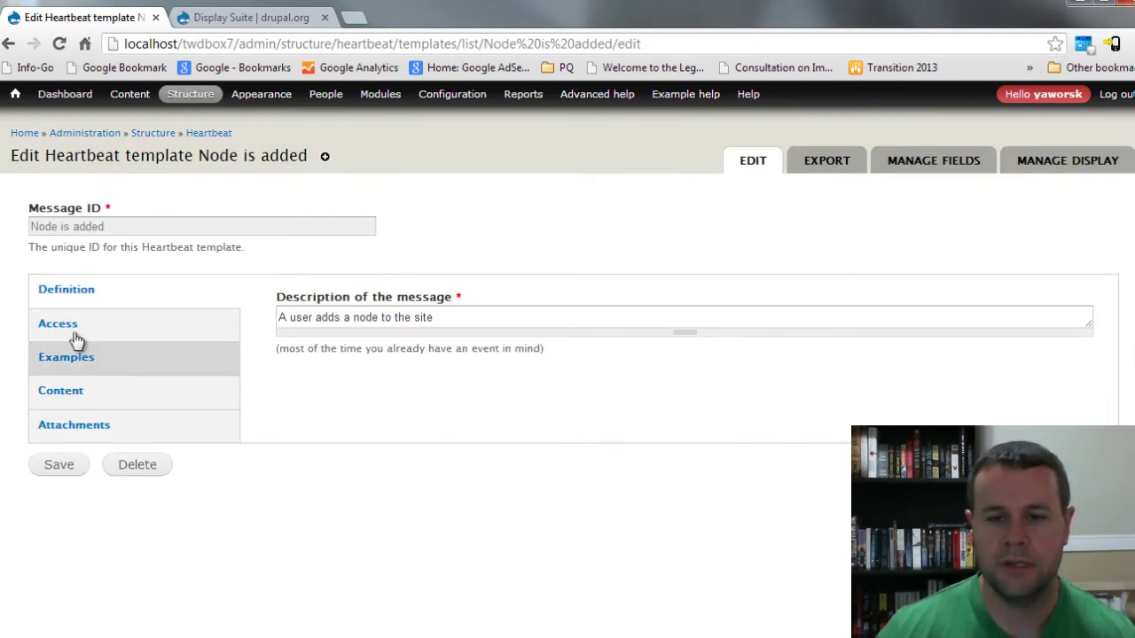
# - Show the Content settings and highlight the message '!username has added the node !node_title'
pyautogui.click(69, 397)
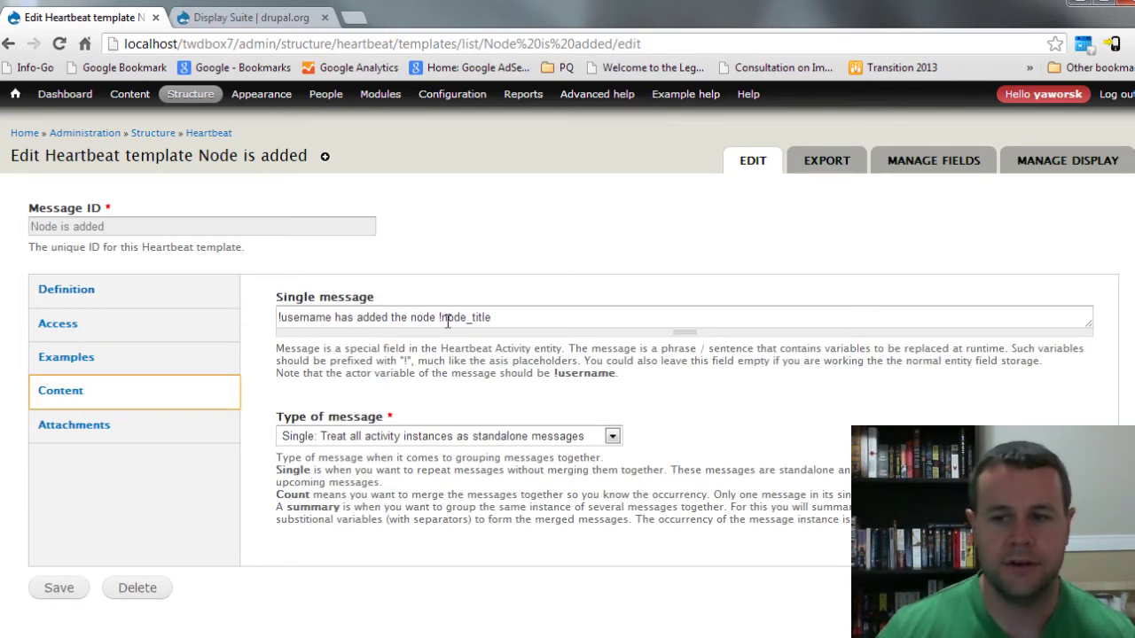
pyautogui.moveTo(532, 321); pyautogui.dragTo(278, 320)
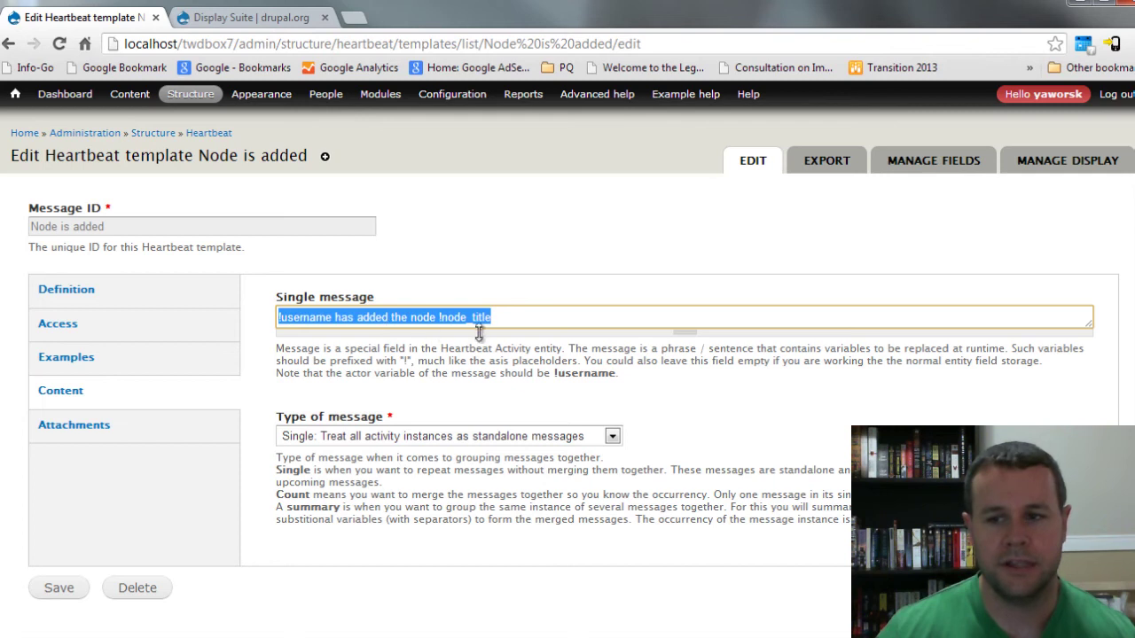
pyautogui.click(516, 325)
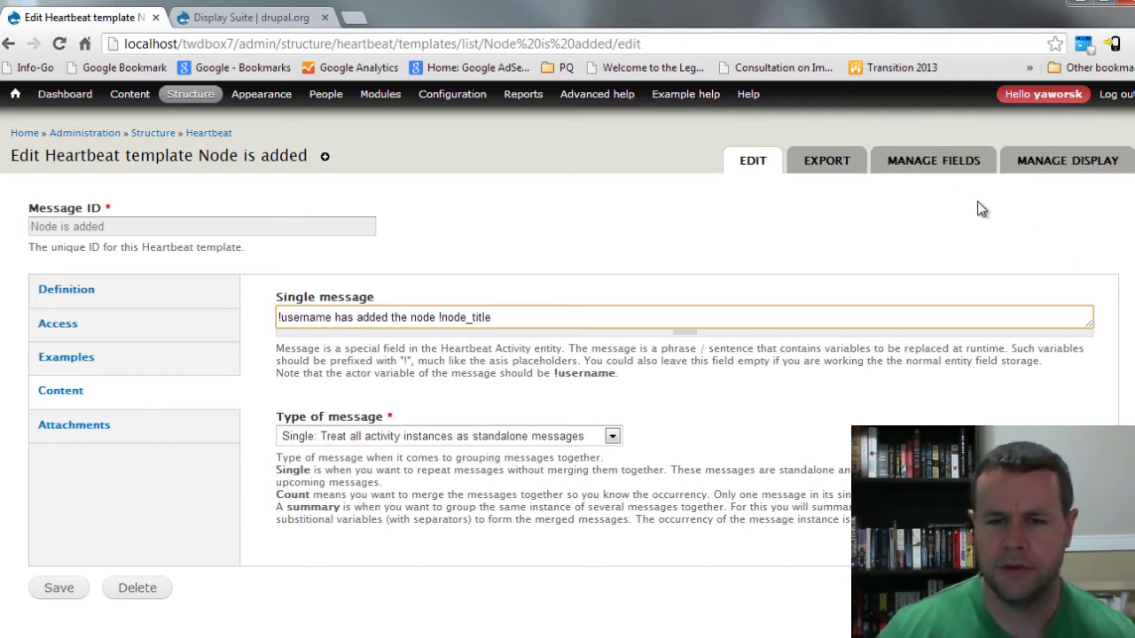
# - On Manage Display, select the 'Template with left/right for activity' layout for Node is added
pyautogui.click(1071, 169)
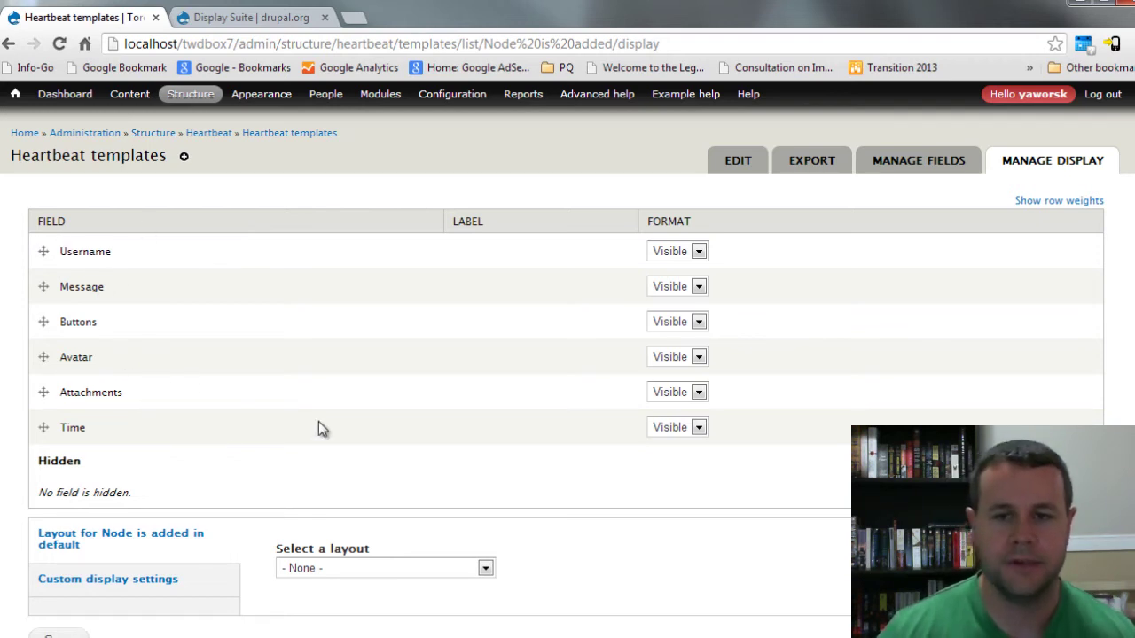
pyautogui.scroll(-1, 322, 426)
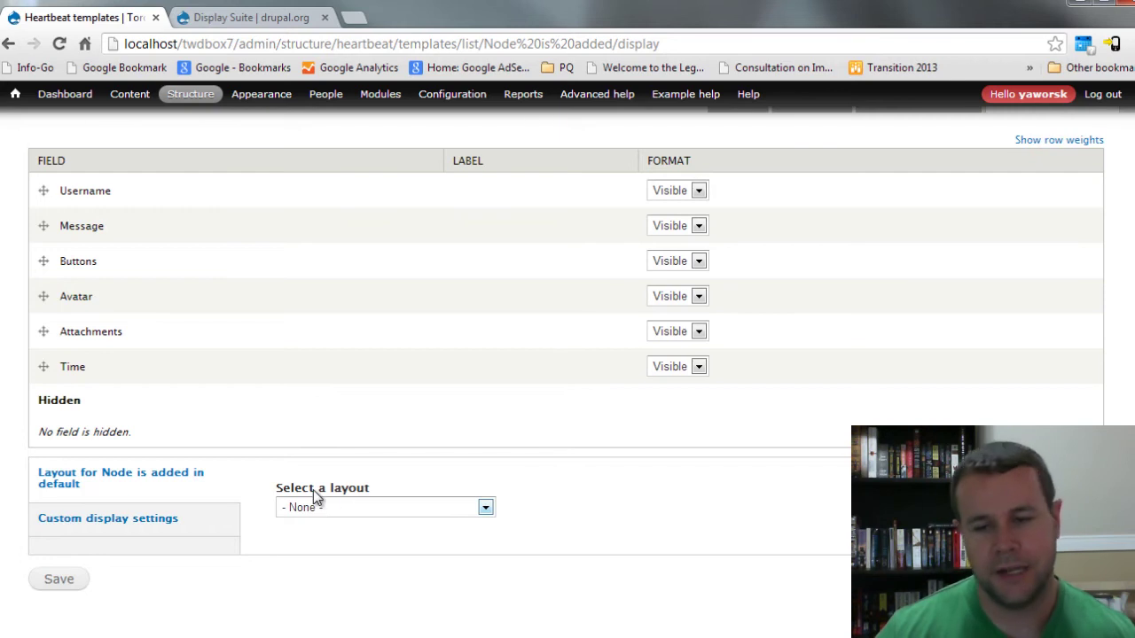
pyautogui.click(362, 504)
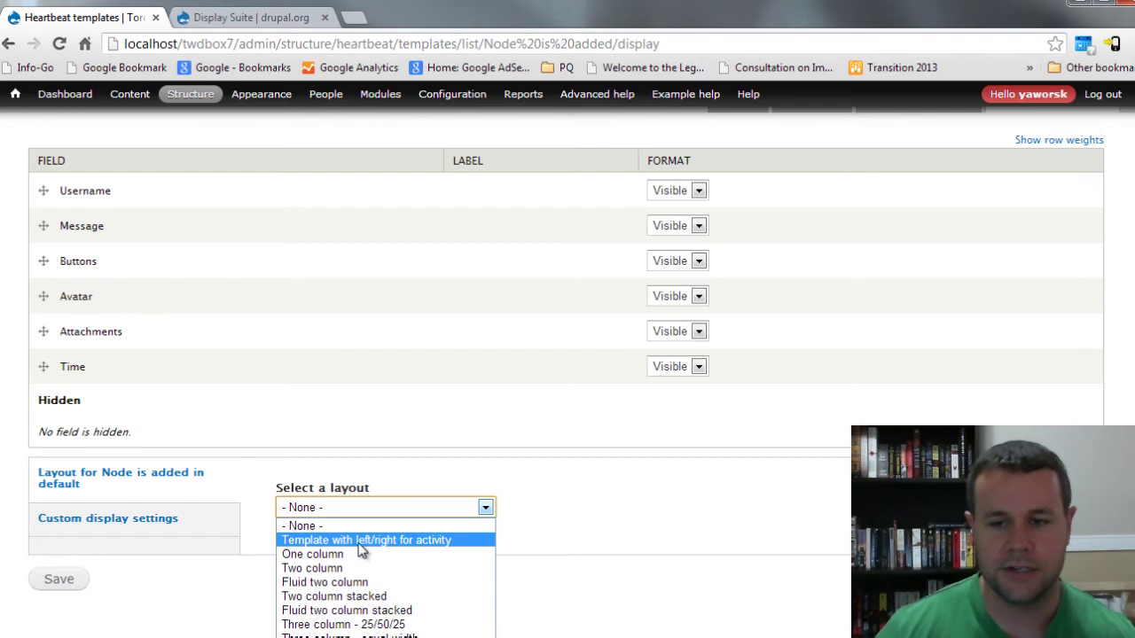
pyautogui.click(417, 541)
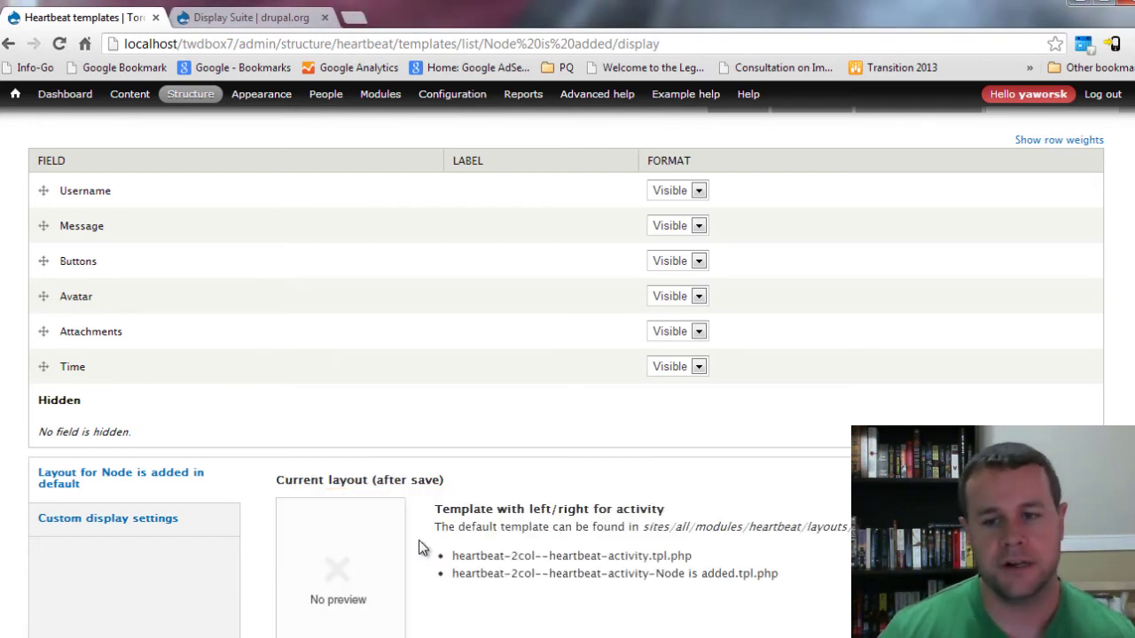
pyautogui.scroll(-3, 405, 545)
# - Save the left/right activity layout to reveal its Left, Content and Footer regions
pyautogui.click(60, 620)
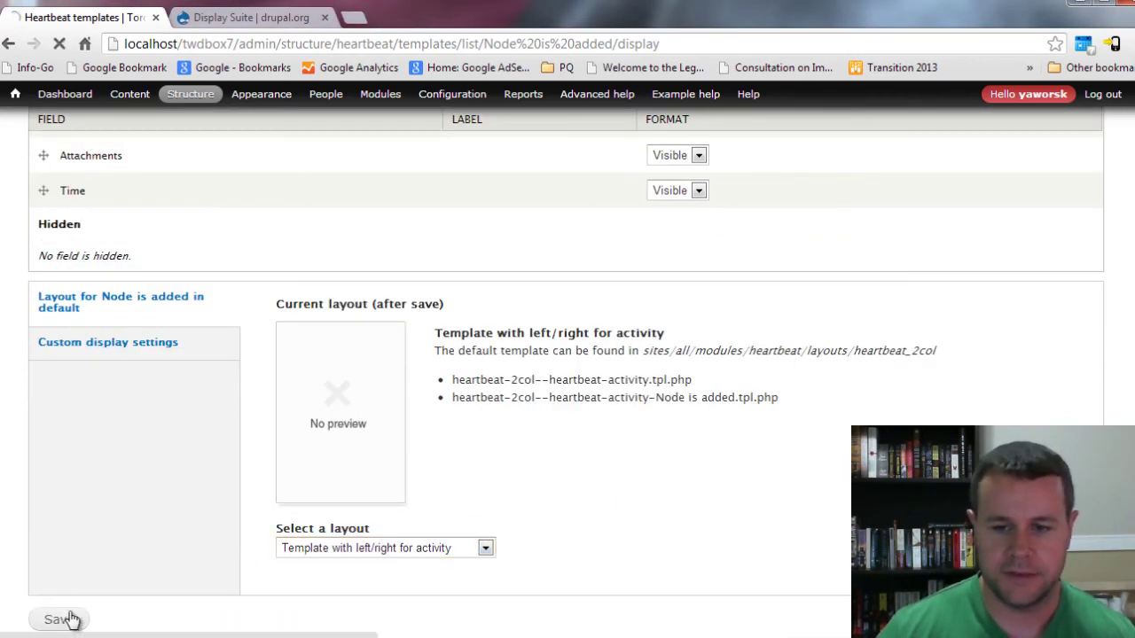
pyautogui.scroll(-1, 207, 459)
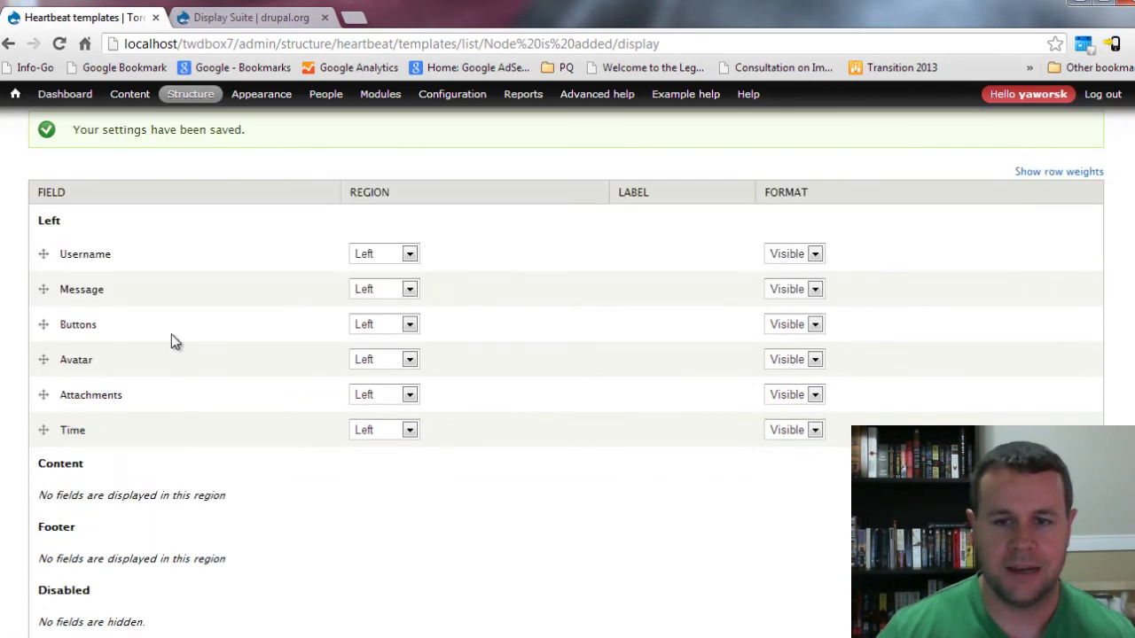
pyautogui.scroll(-1, 173, 430)
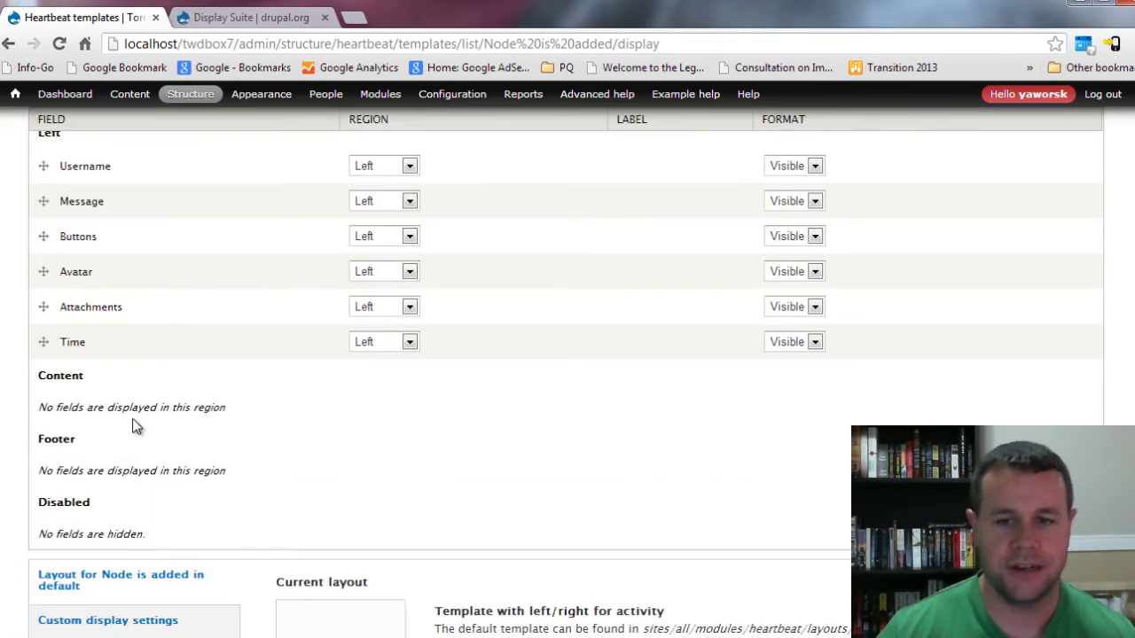
pyautogui.scroll(-1, 133, 426)
pyautogui.scroll(-2, 217, 390)
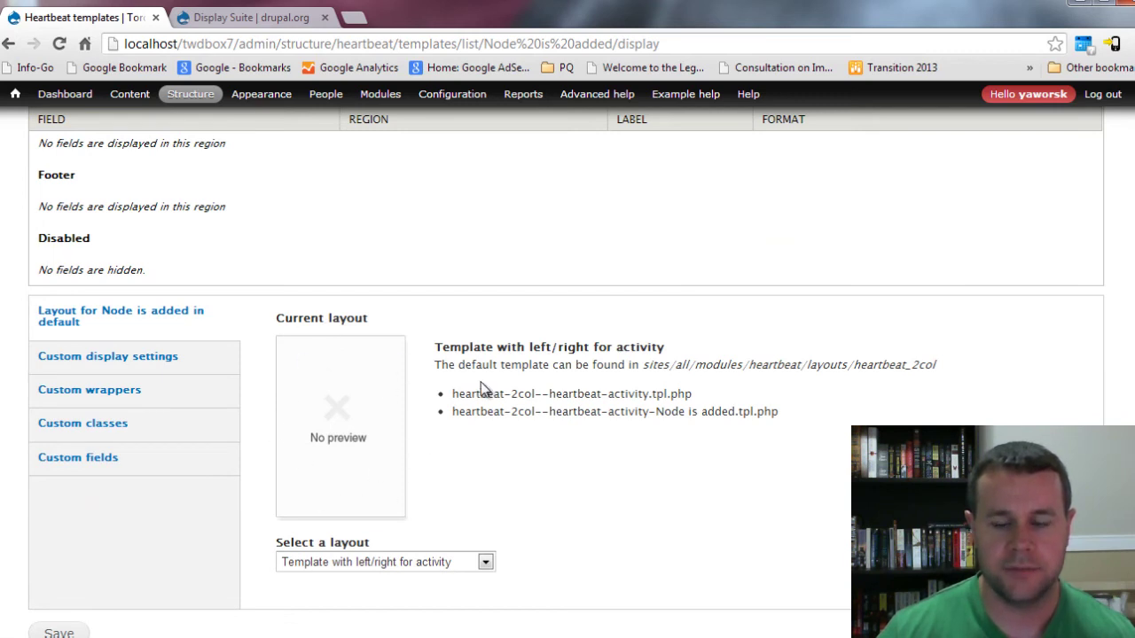
pyautogui.scroll(5, 520, 429)
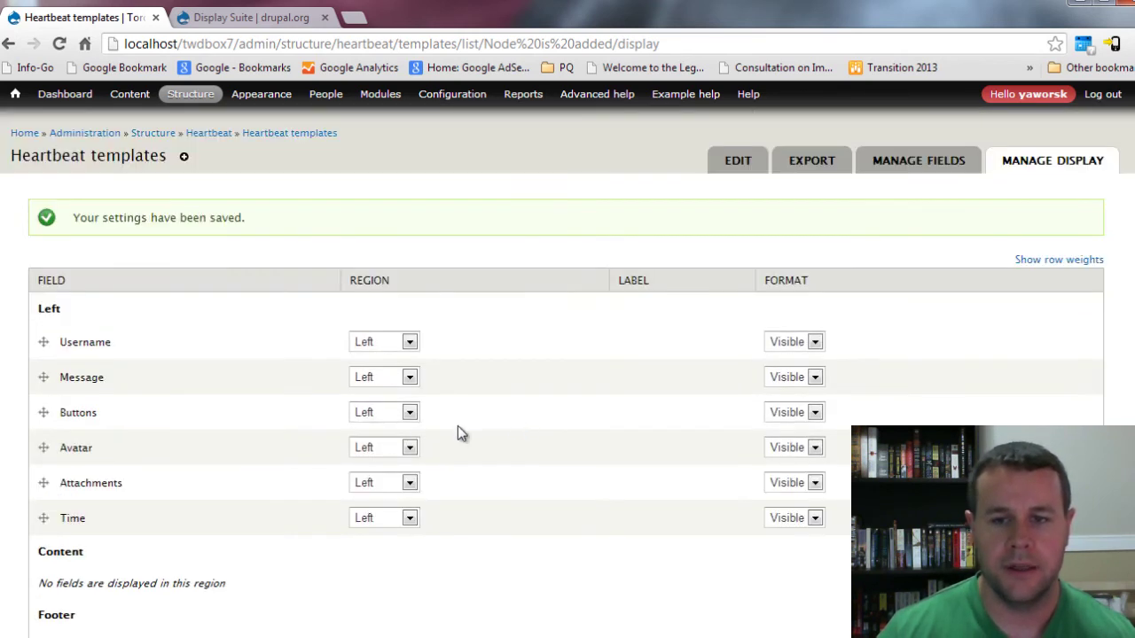
pyautogui.scroll(-2, 458, 426)
pyautogui.scroll(1, 453, 426)
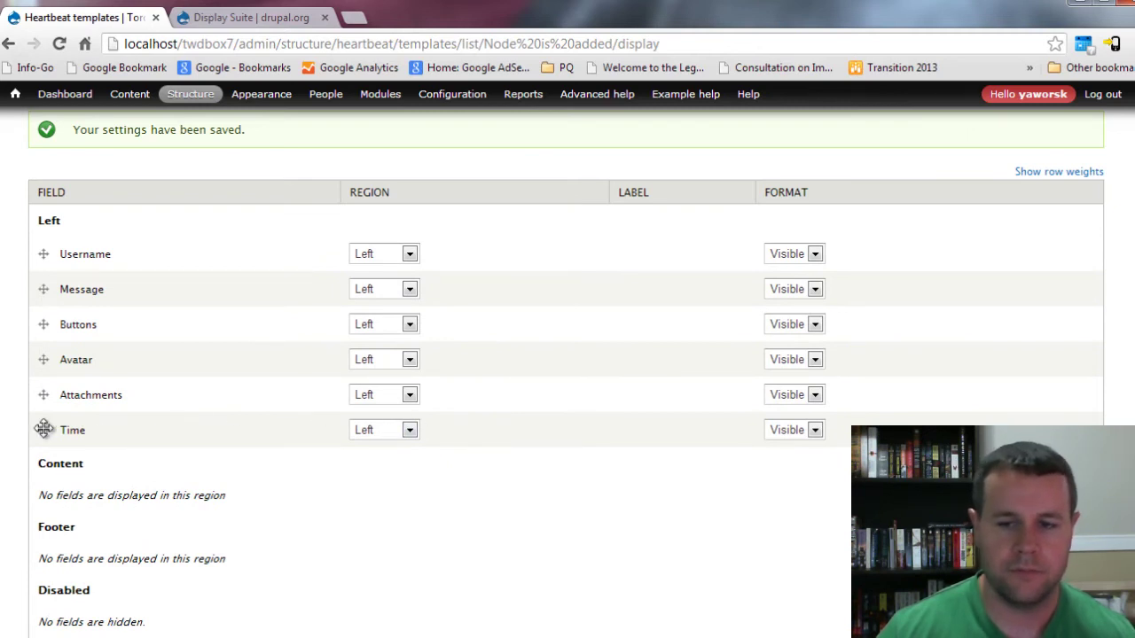
# - Put Time and Buttons in Footer, Message in Content, Attachments in Disabled, and save
pyautogui.moveTo(44, 430); pyautogui.dragTo(44, 519)
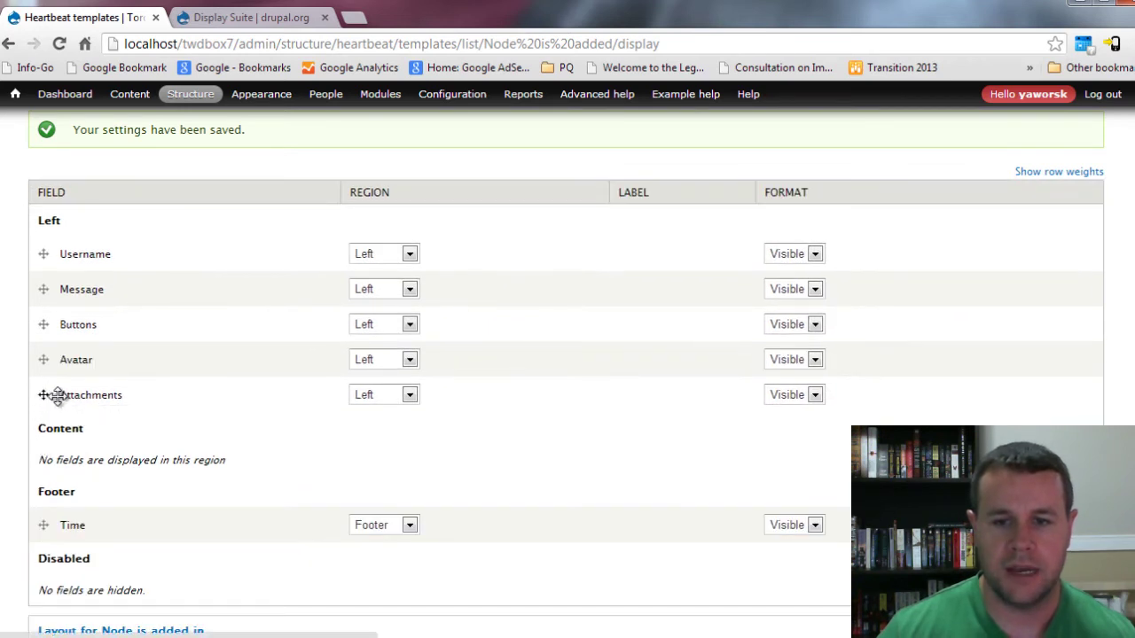
pyautogui.moveTo(43, 395); pyautogui.dragTo(50, 558)
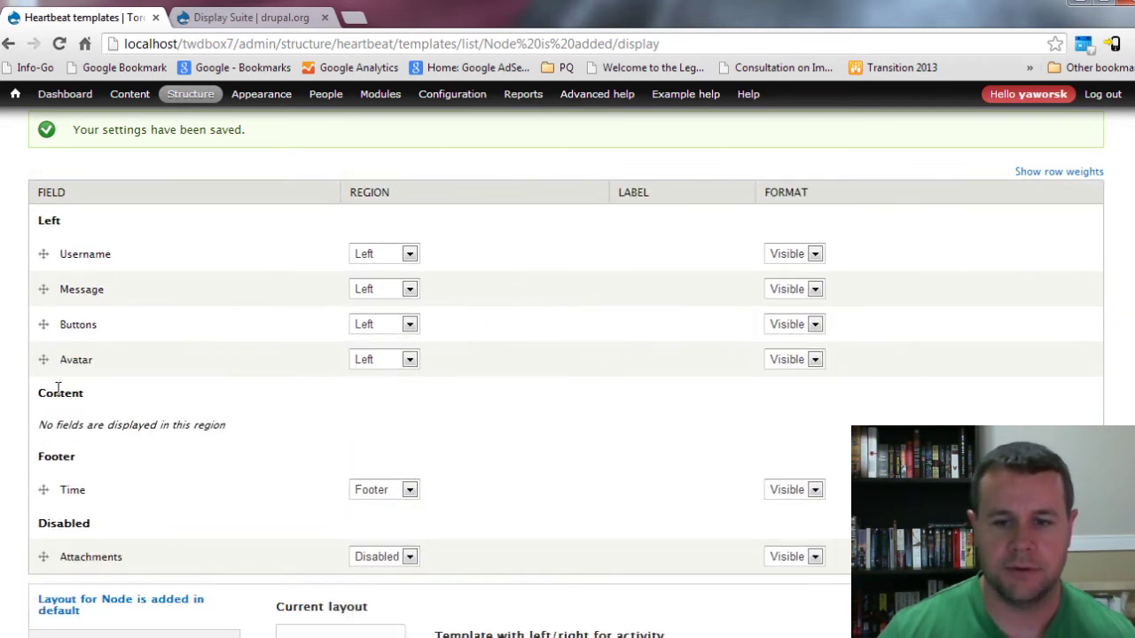
pyautogui.moveTo(44, 360)
pyautogui.mouseDown()
pyautogui.moveTo(43, 392)
pyautogui.moveTo(41, 270)
pyautogui.moveTo(40, 370)
pyautogui.moveTo(46, 345)
pyautogui.mouseUp()
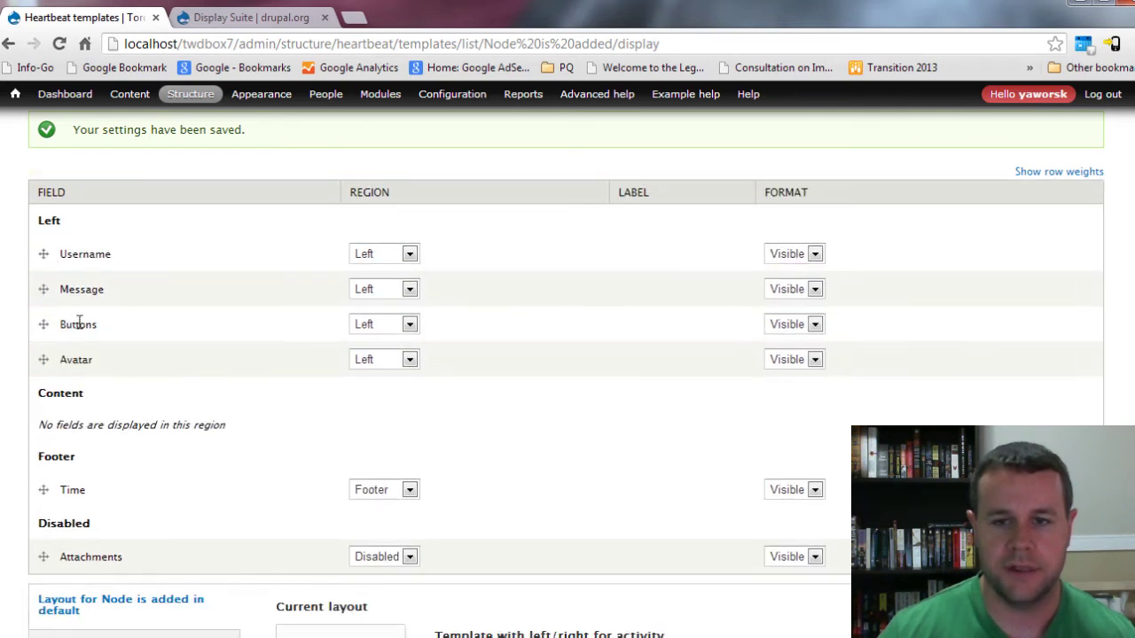
pyautogui.moveTo(43, 289); pyautogui.dragTo(49, 395)
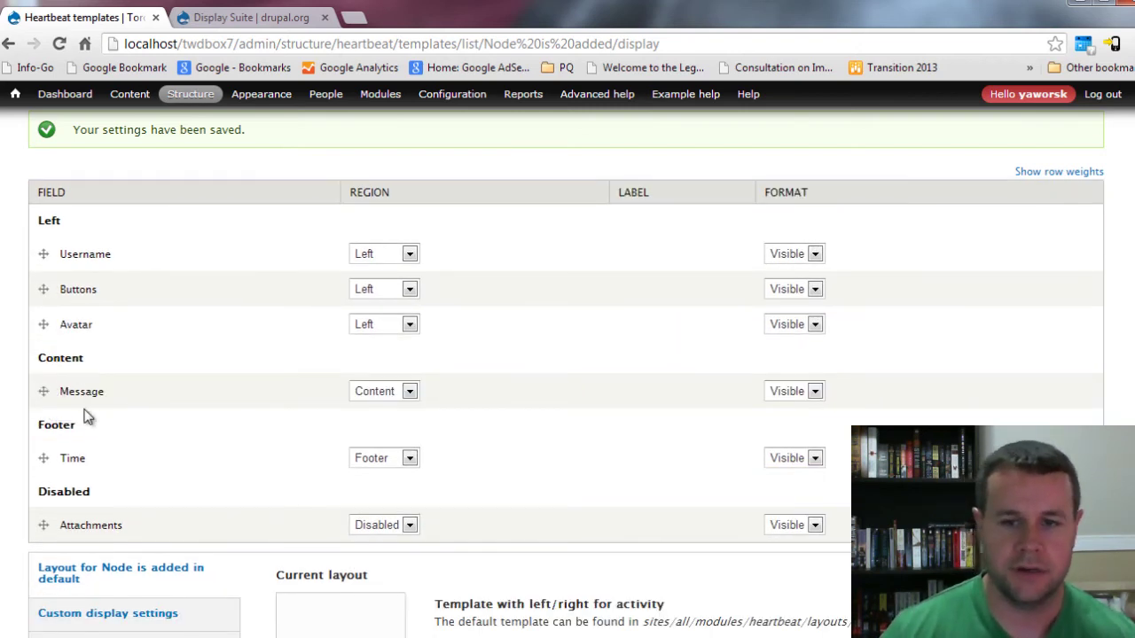
pyautogui.moveTo(44, 289); pyautogui.dragTo(48, 458)
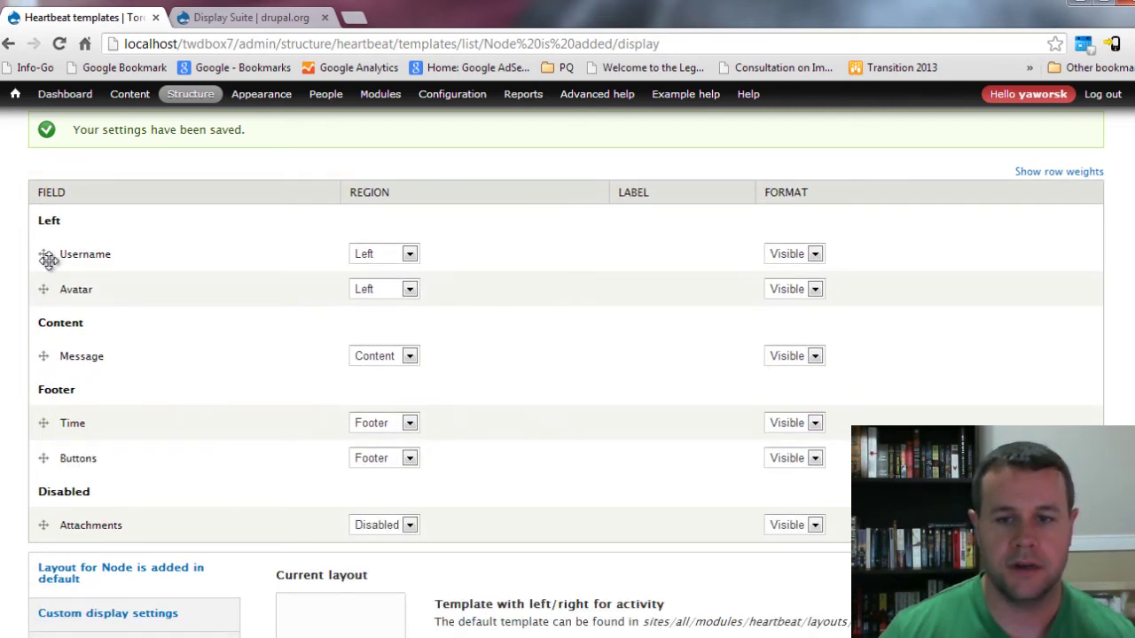
pyautogui.scroll(-3, 297, 461)
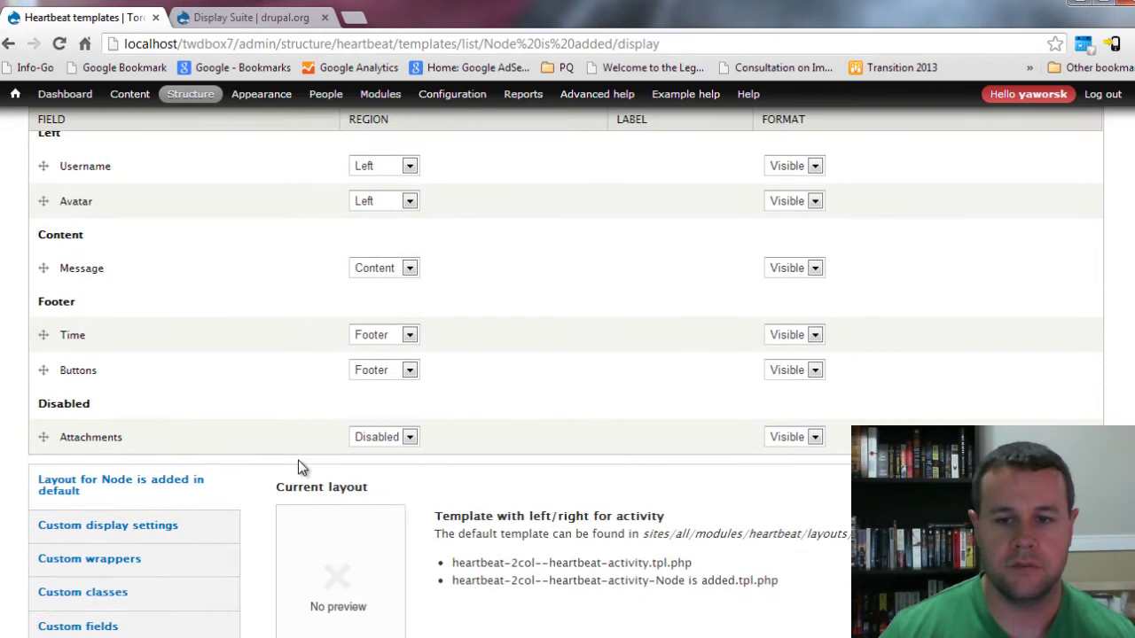
pyautogui.scroll(-1, 270, 486)
pyautogui.click(74, 582)
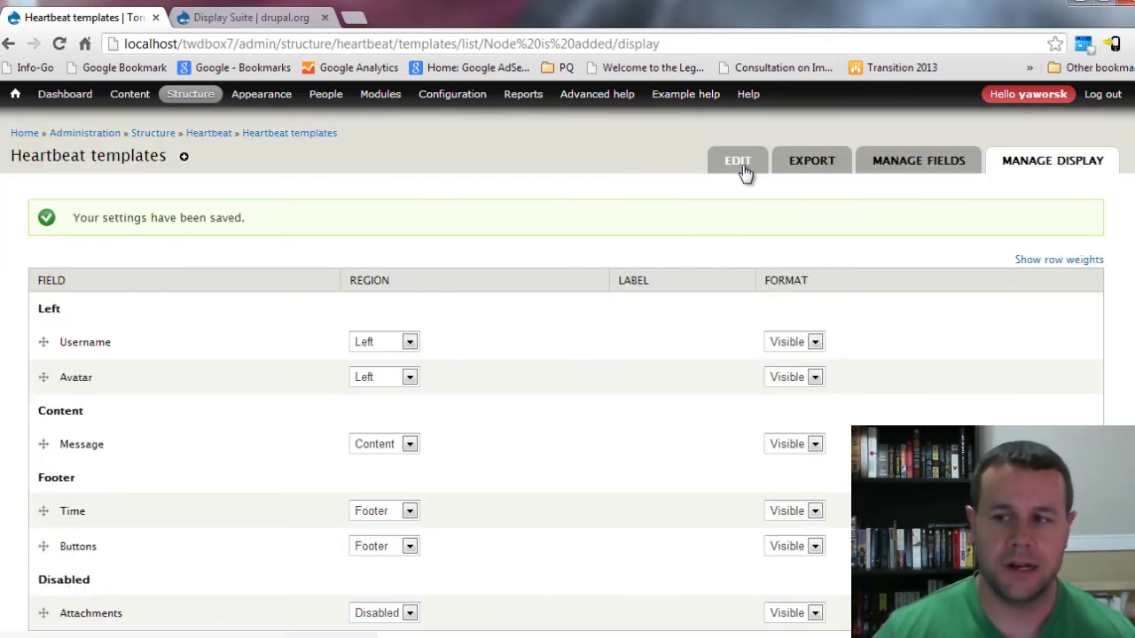
# - In the template's Attachments settings, enable Heartbeat Comments alongside the like flag buttons
pyautogui.click(737, 161)
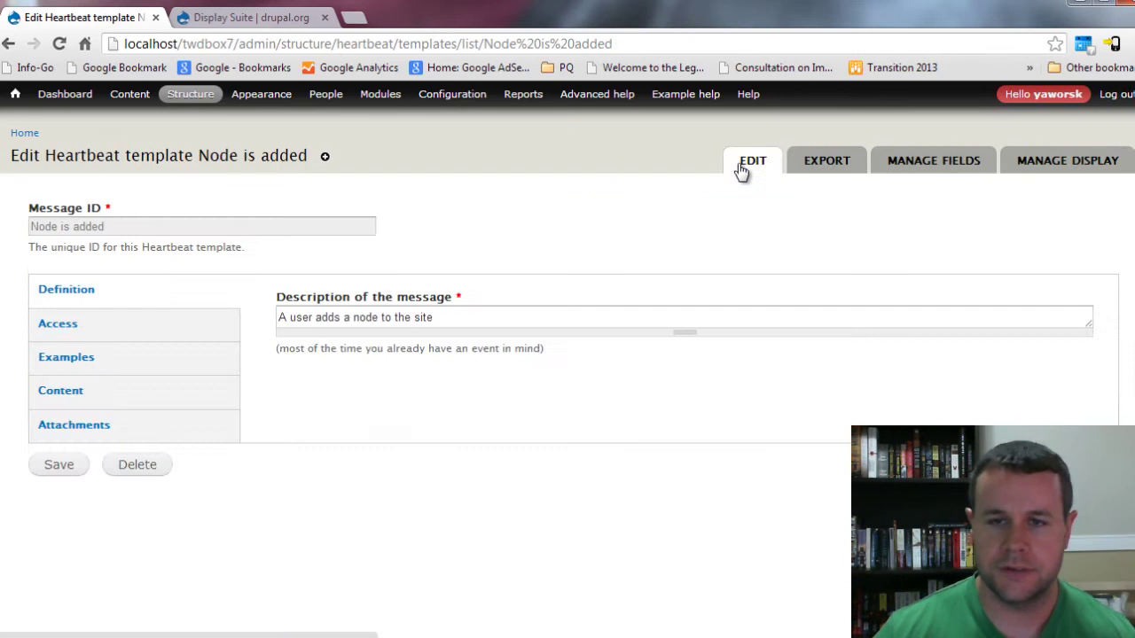
pyautogui.click(78, 404)
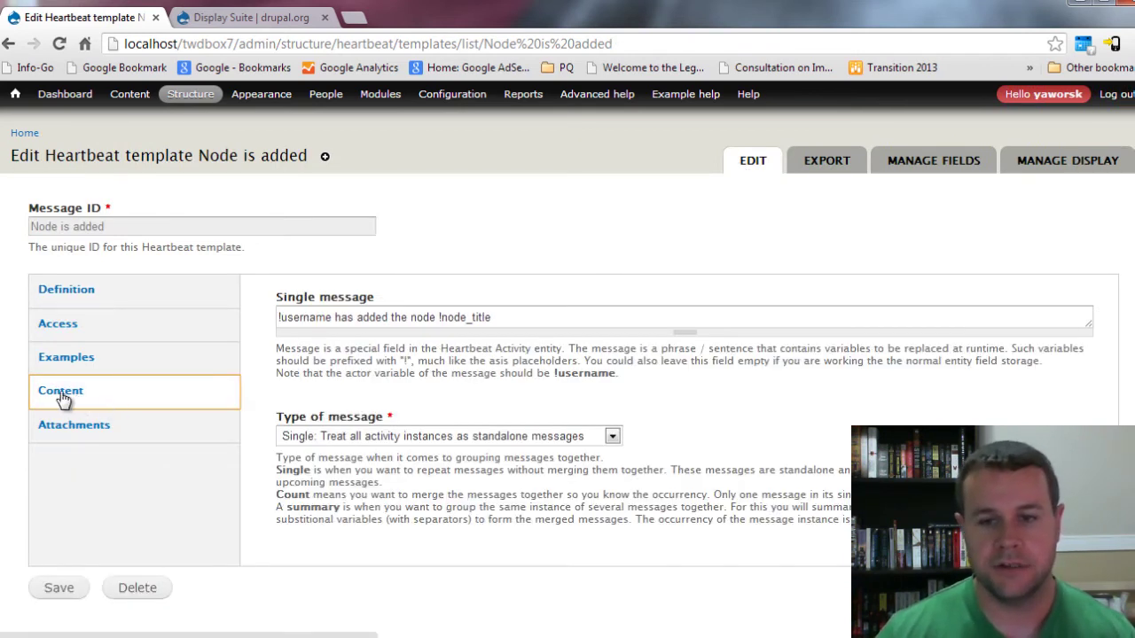
pyautogui.click(97, 424)
pyautogui.scroll(-1, 510, 417)
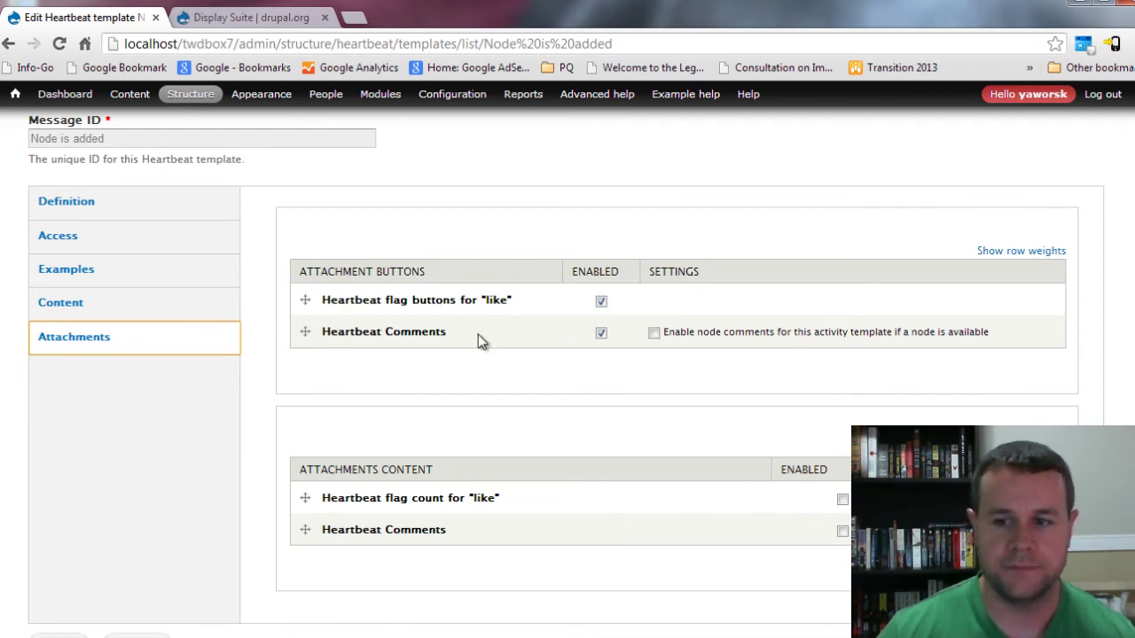
pyautogui.click(601, 333)
pyautogui.scroll(-1, 424, 434)
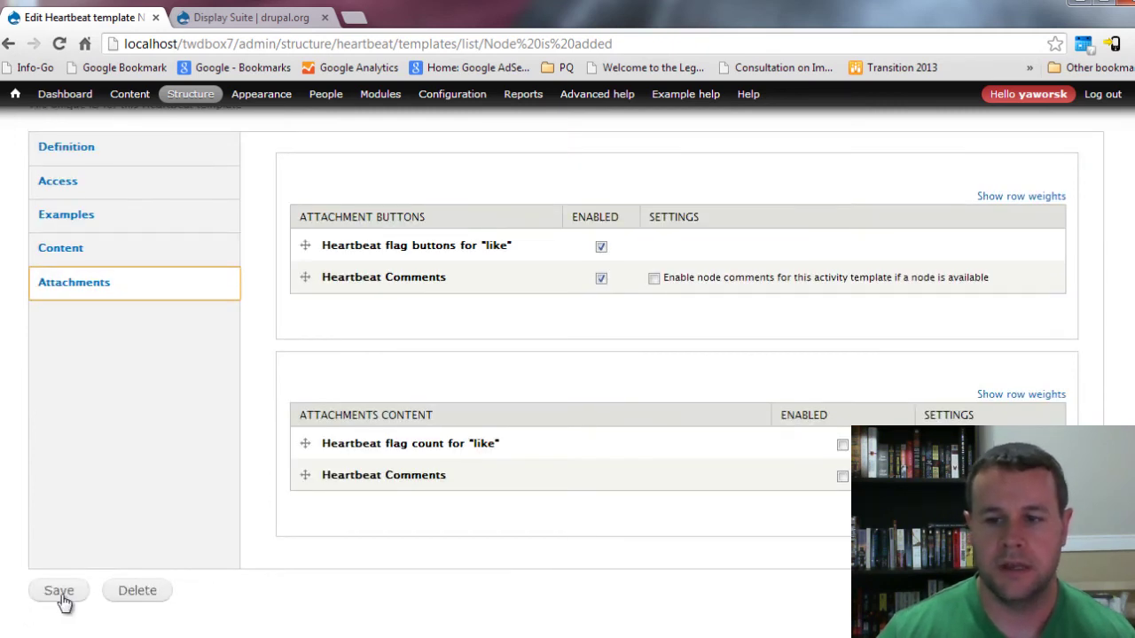
pyautogui.scroll(3, 560, 578)
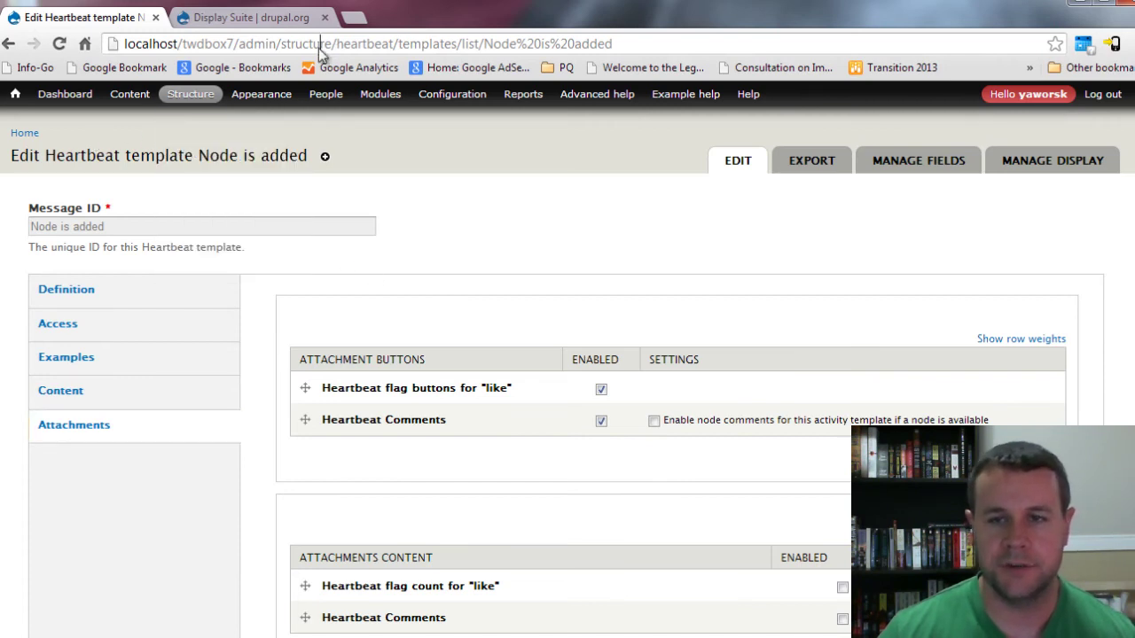
# - Go to /heartbeat-activity and open the Heartbeat Activity view for editing
pyautogui.click(266, 43)
pyautogui.click(238, 44)
pyautogui.hotkey('shift', 'End')
pyautogui.write('hear')
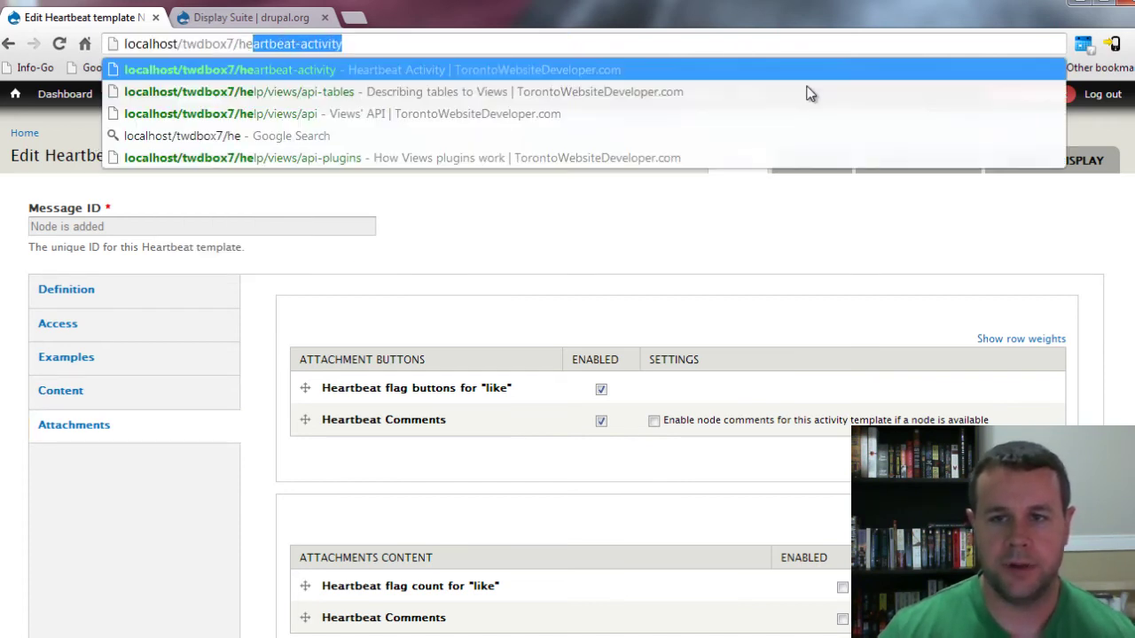
pyautogui.press('Return')
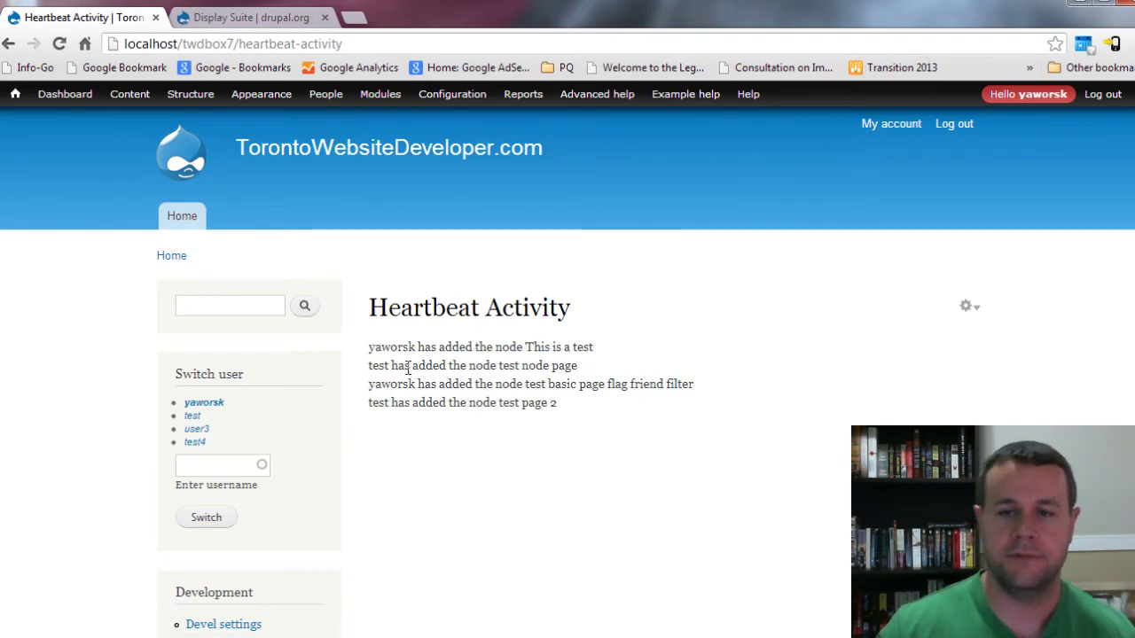
pyautogui.click(965, 309)
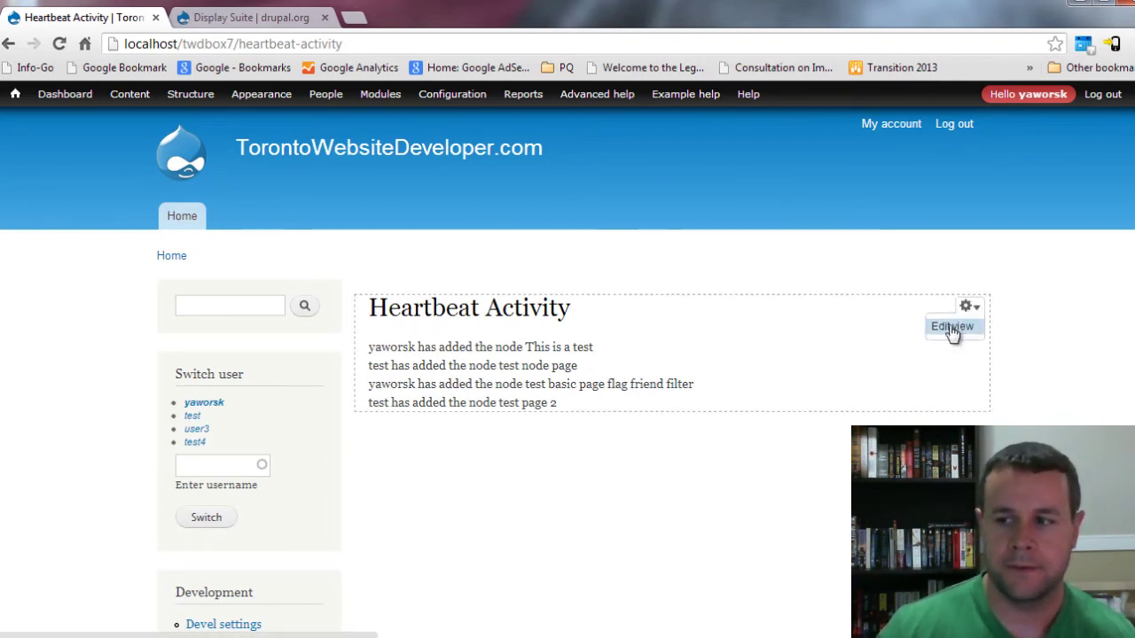
pyautogui.click(953, 331)
# - Set the row style to Heartbeat activity with Full activity message view mode and links
pyautogui.scroll(-1, 156, 425)
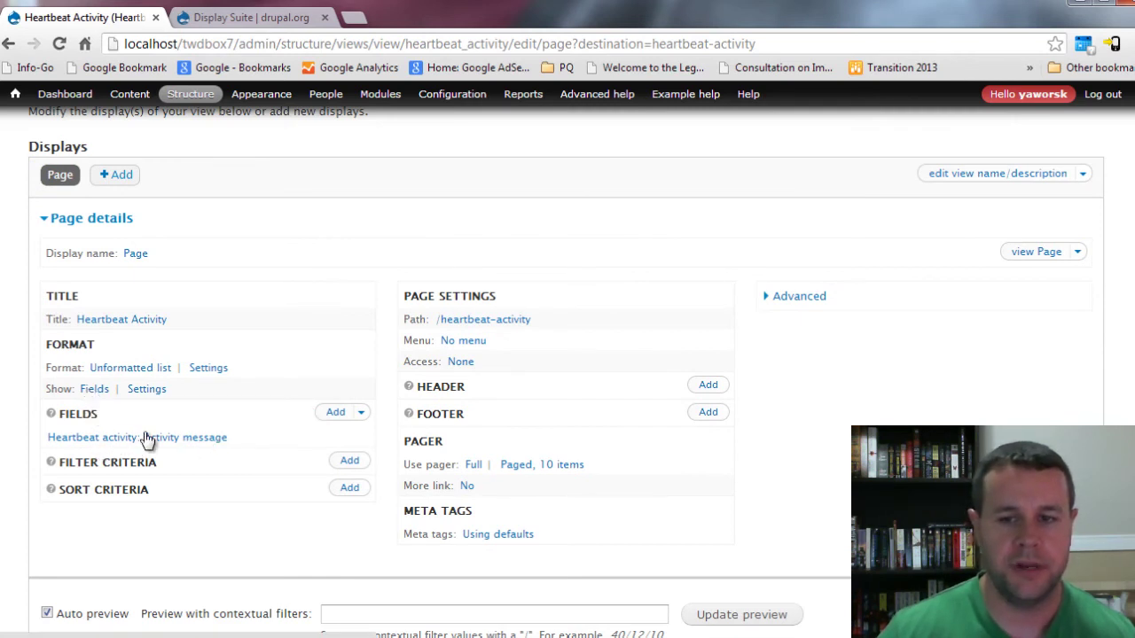
pyautogui.click(93, 391)
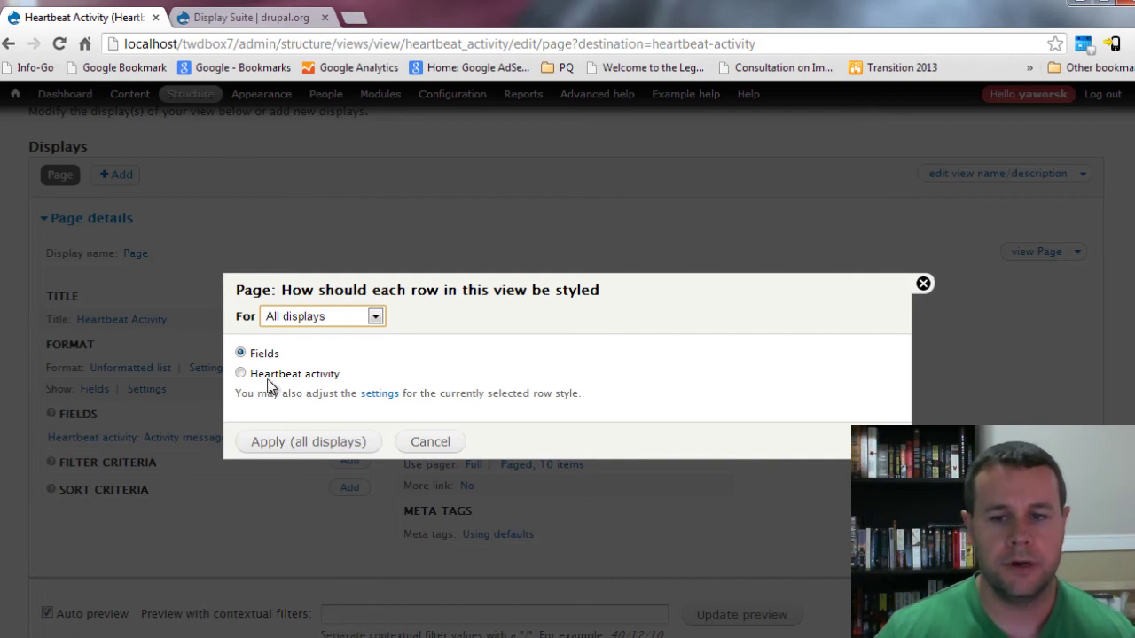
pyautogui.click(282, 376)
pyautogui.click(306, 442)
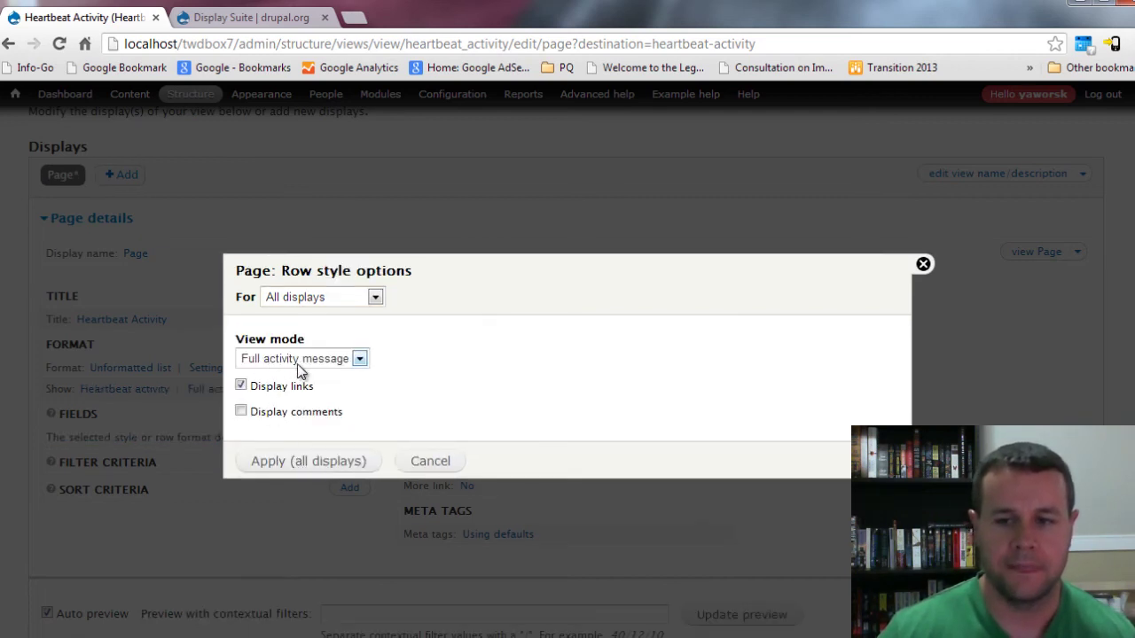
pyautogui.click(361, 364)
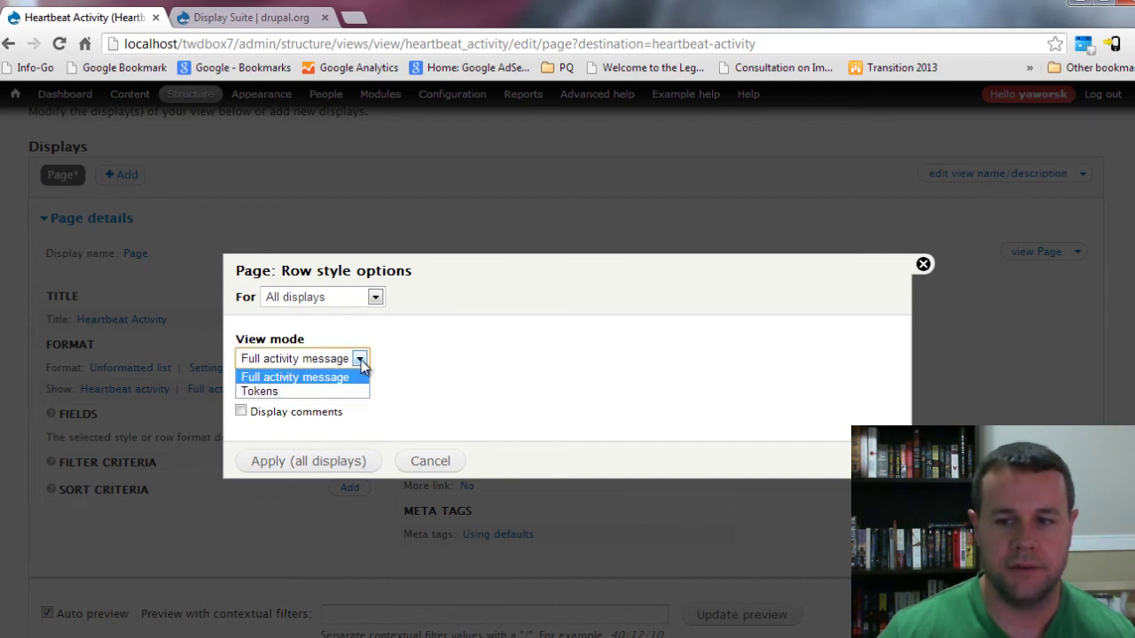
pyautogui.click(361, 364)
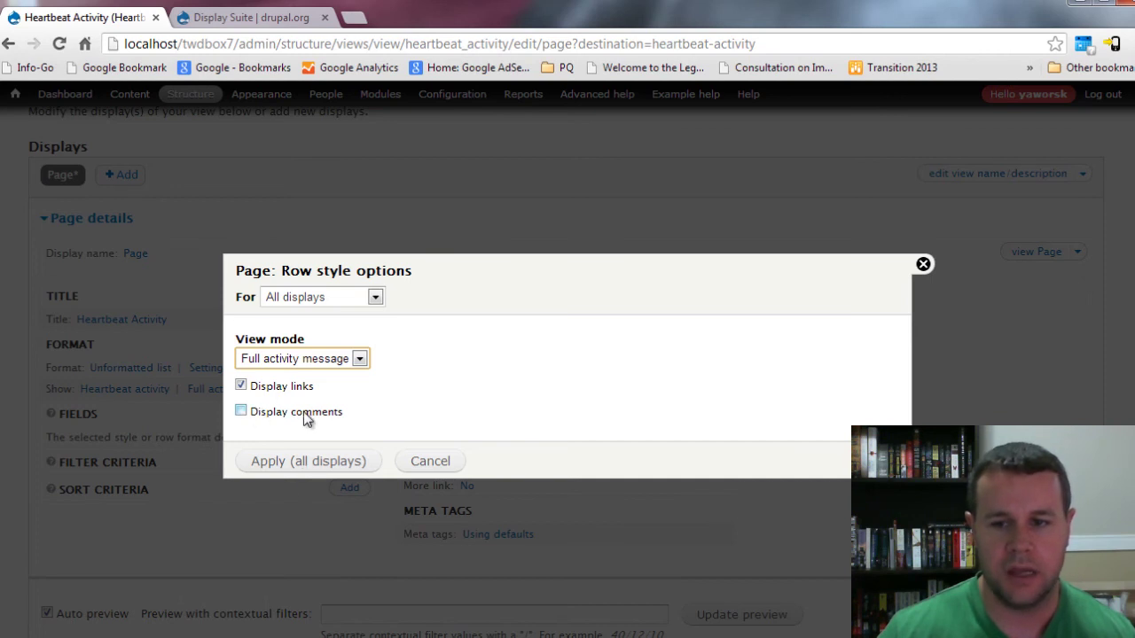
pyautogui.click(296, 462)
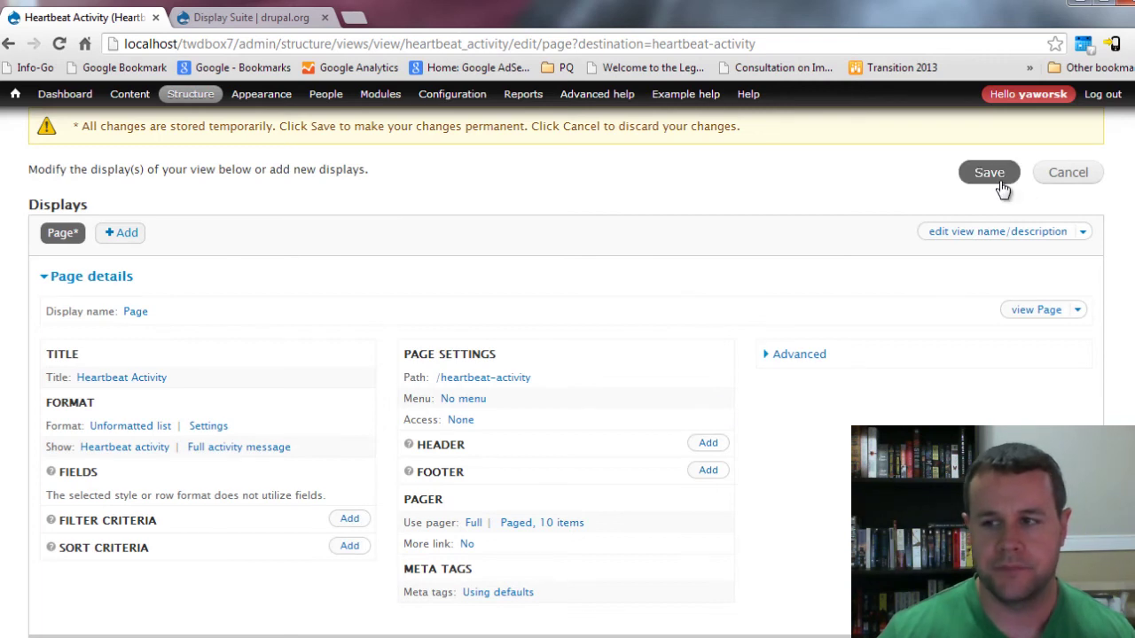
# - Save the view and check each message shows time, Delete, I like this and Comment links
pyautogui.click(1000, 180)
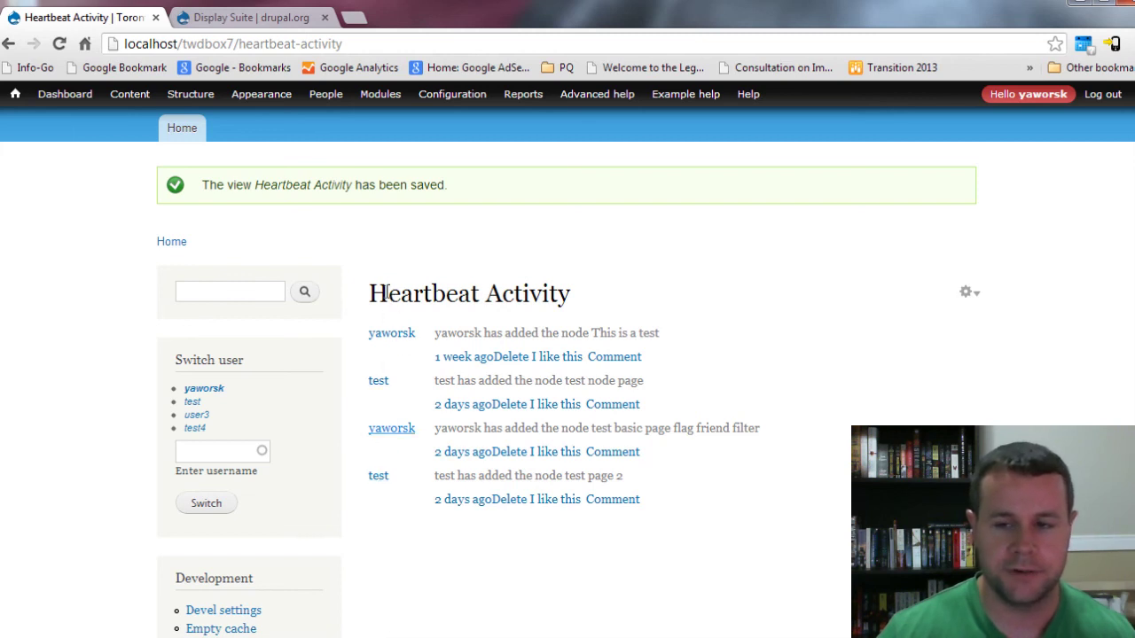
pyautogui.moveTo(435, 332); pyautogui.dragTo(503, 333)
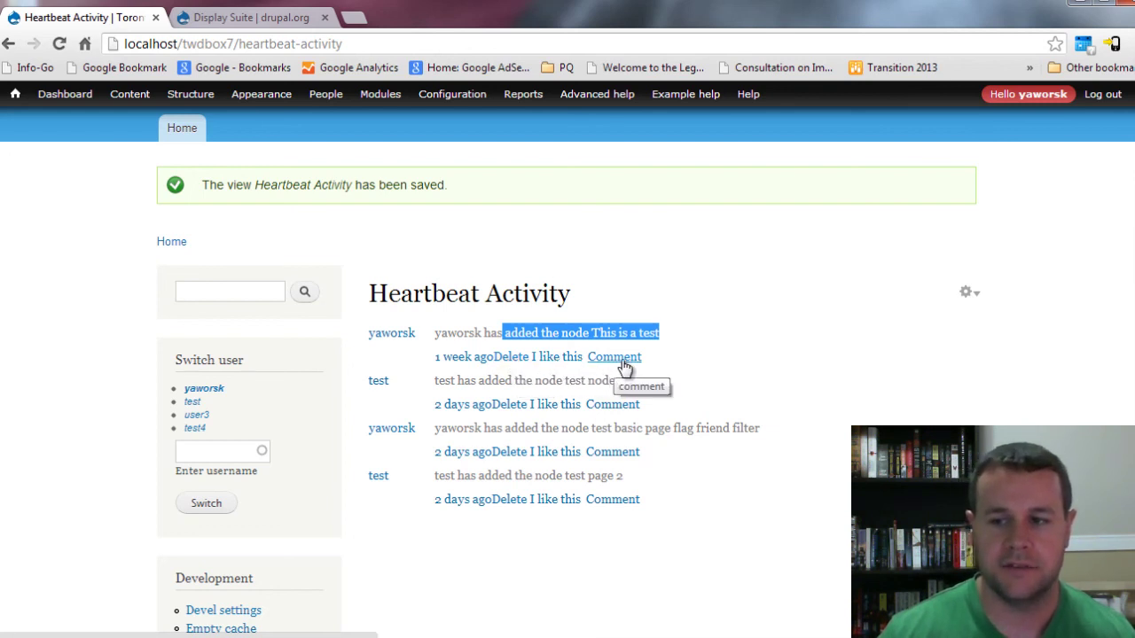
pyautogui.moveTo(374, 337); pyautogui.dragTo(626, 586)
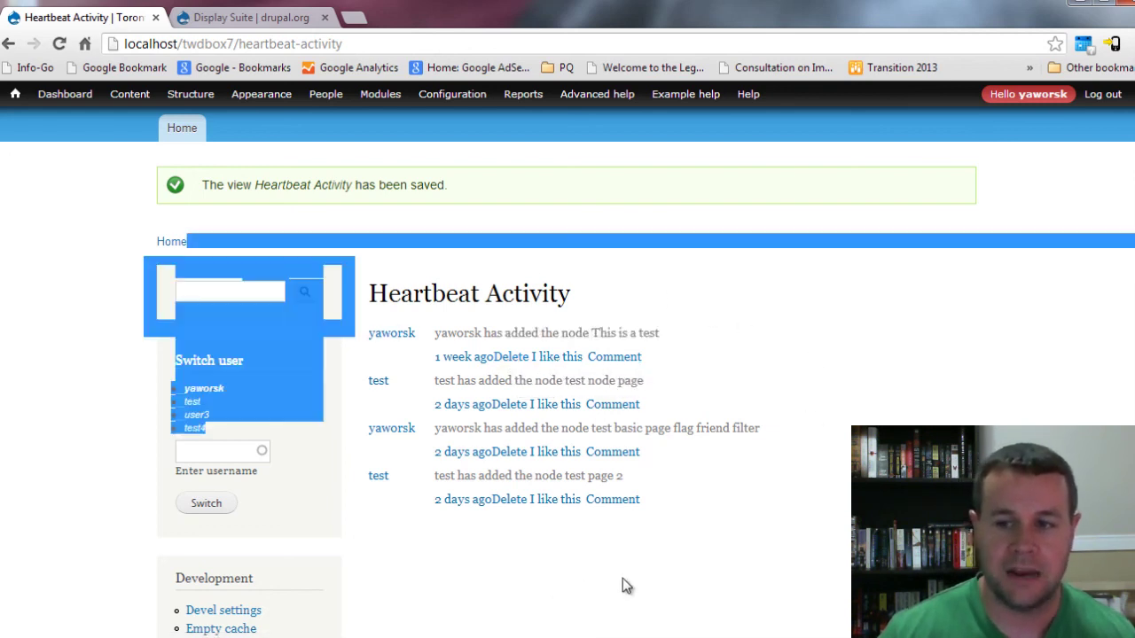
pyautogui.click(672, 547)
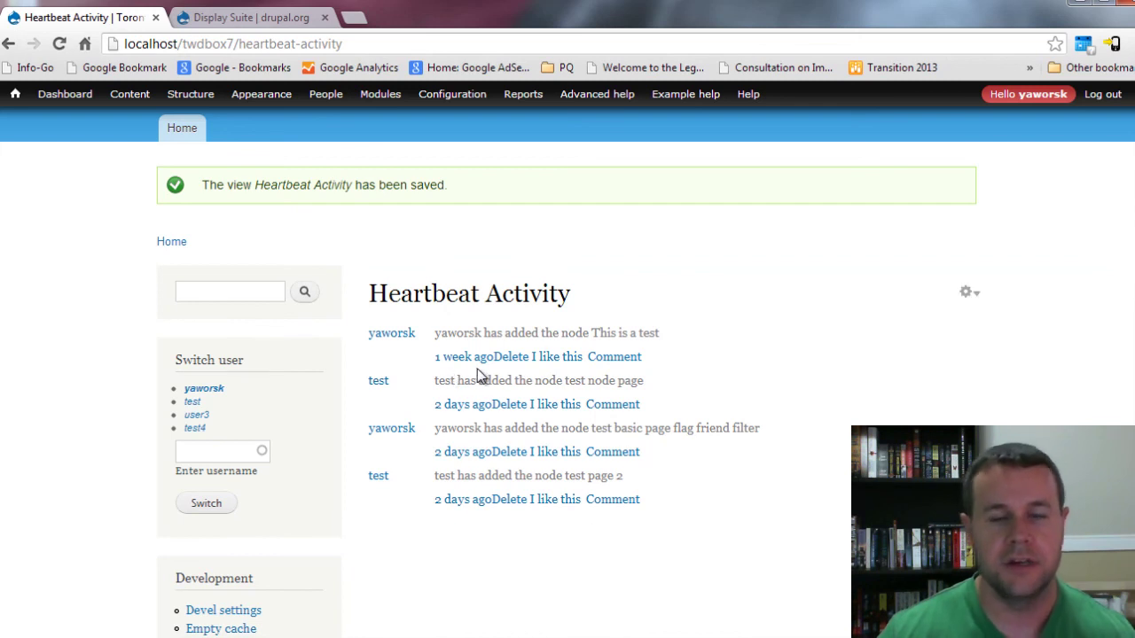